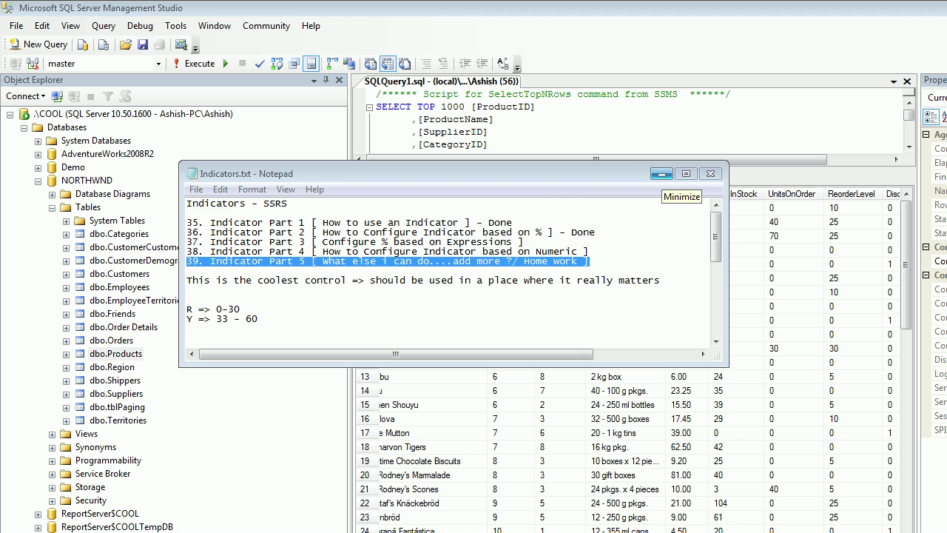
Step: Minimize the notes, switch to Visual Studio and review the indicator columns in the ReportIndicators preview
{"action": "left_click", "coordinate": [661, 173]}
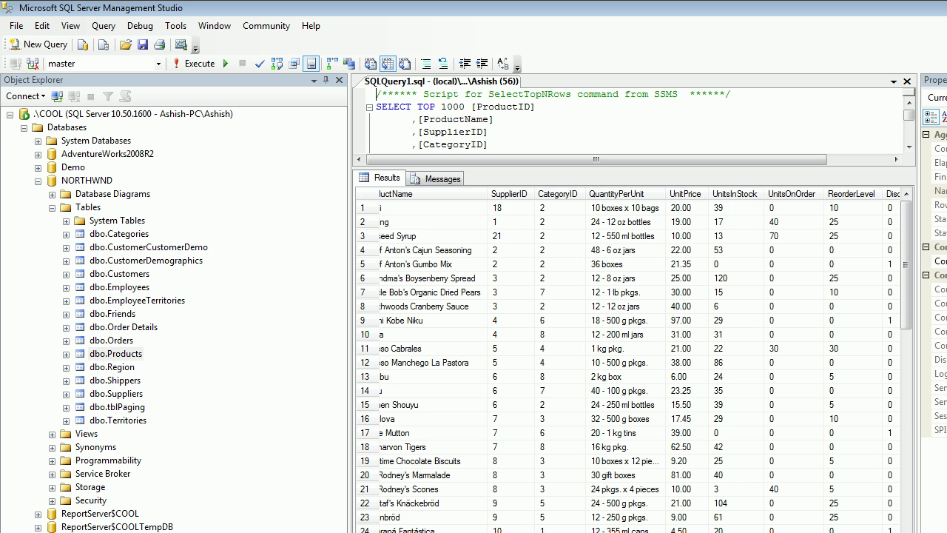
{"action": "key", "text": "alt+Tab"}
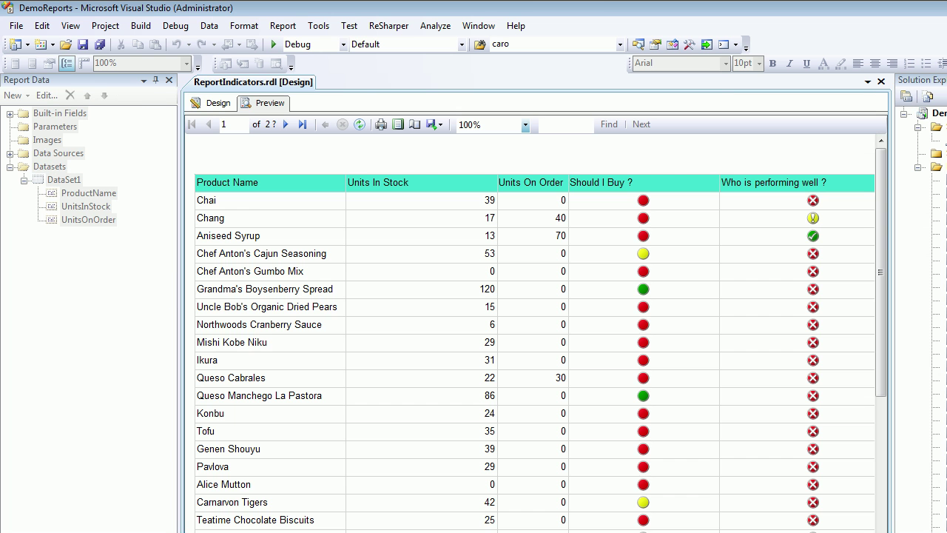
{"action": "scroll", "coordinate": [535, 333], "scroll_direction": "down", "scroll_amount": 1}
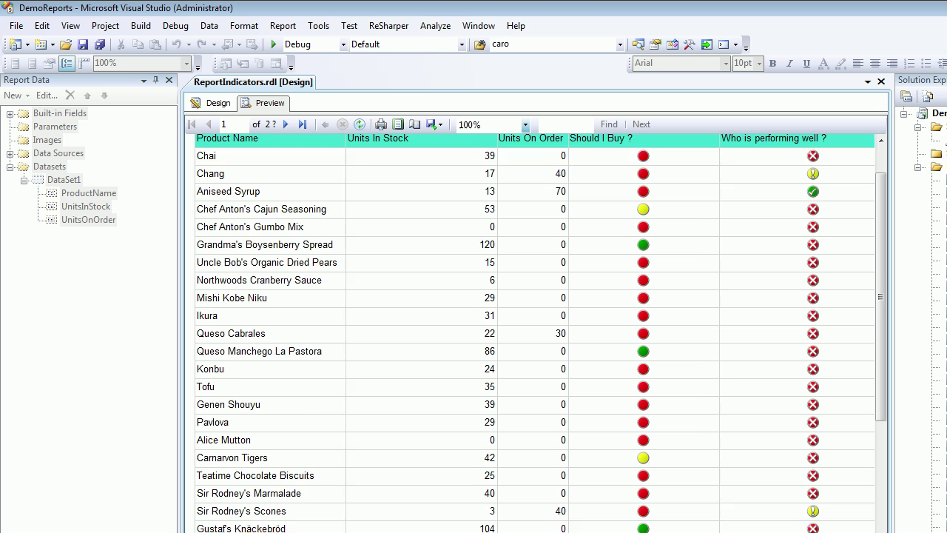
{"action": "scroll", "coordinate": [535, 333], "scroll_direction": "up", "scroll_amount": 1}
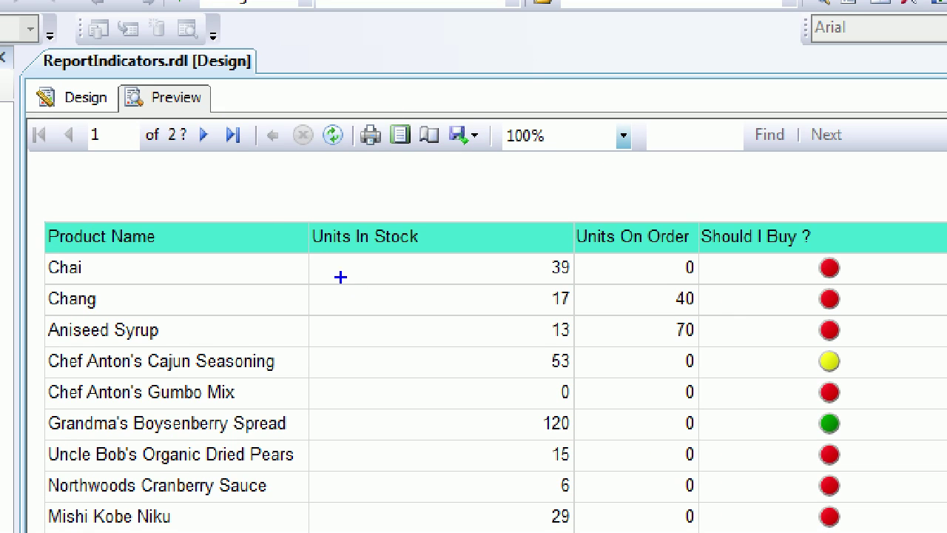
{"action": "mouse_move", "coordinate": [275, 215]}
{"action": "left_mouse_down"}
{"action": "mouse_move", "coordinate": [621, 274]}
{"action": "mouse_move", "coordinate": [317, 248]}
{"action": "mouse_move", "coordinate": [279, 219]}
{"action": "left_mouse_up"}
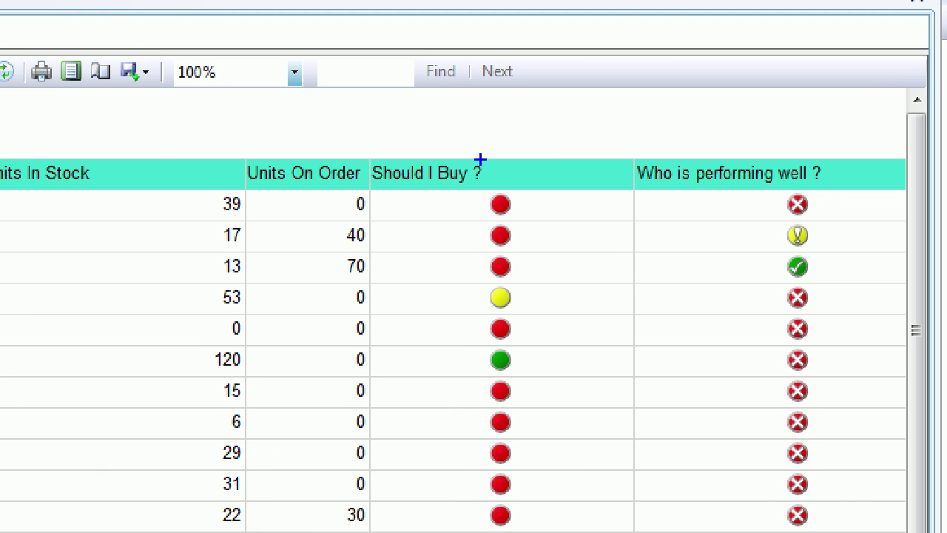
{"action": "mouse_move", "coordinate": [471, 139]}
{"action": "left_mouse_down"}
{"action": "mouse_move", "coordinate": [442, 427]}
{"action": "mouse_move", "coordinate": [607, 376]}
{"action": "mouse_move", "coordinate": [501, 109]}
{"action": "mouse_move", "coordinate": [453, 174]}
{"action": "left_mouse_up"}
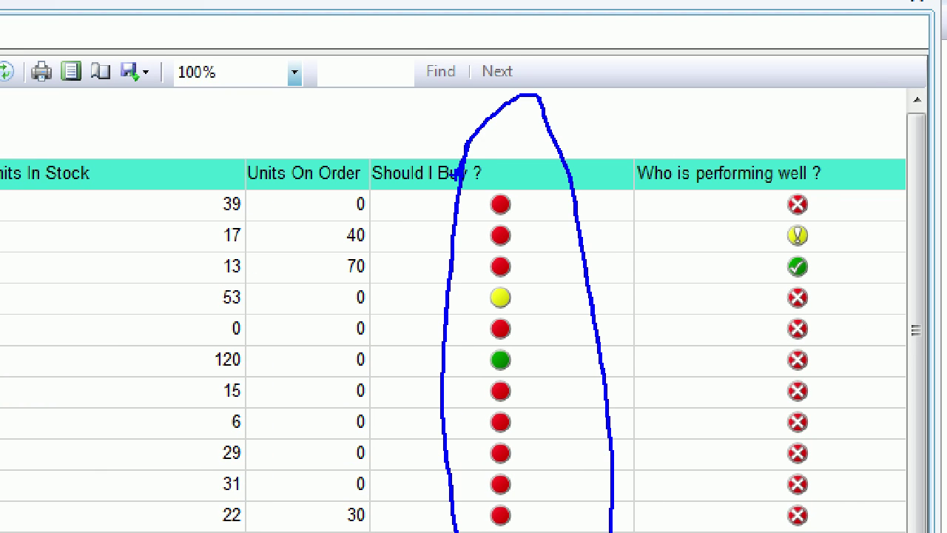
{"action": "key", "text": "Escape"}
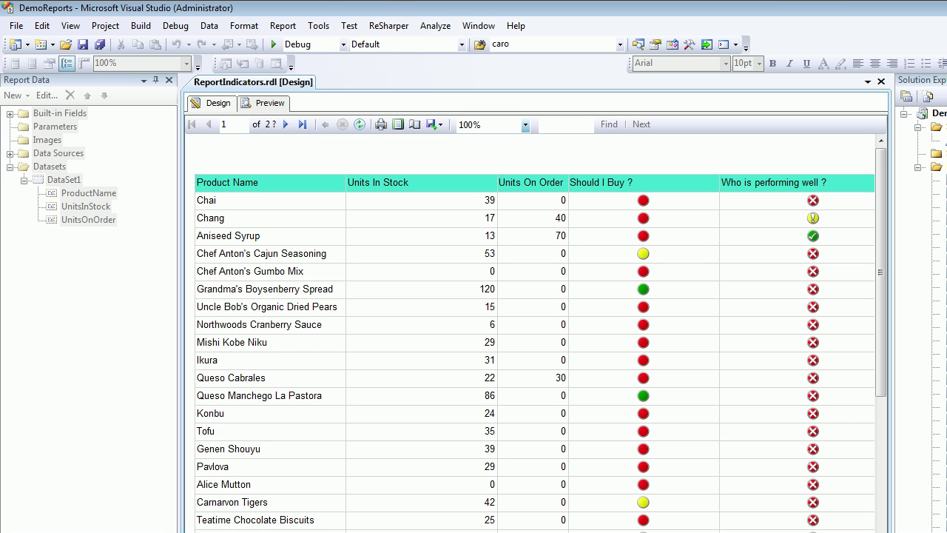
Step: Examine the value, measurement unit and state ranges of the "Should I Buy ?" indicator in the report design
{"action": "left_click", "coordinate": [212, 103]}
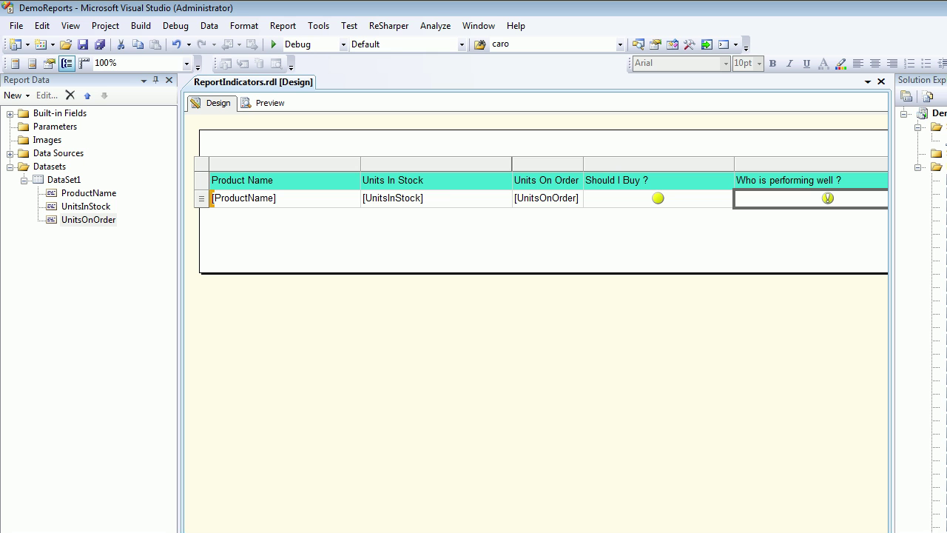
{"action": "left_click", "coordinate": [658, 198]}
{"action": "left_click", "coordinate": [658, 198]}
{"action": "right_click", "coordinate": [658, 198]}
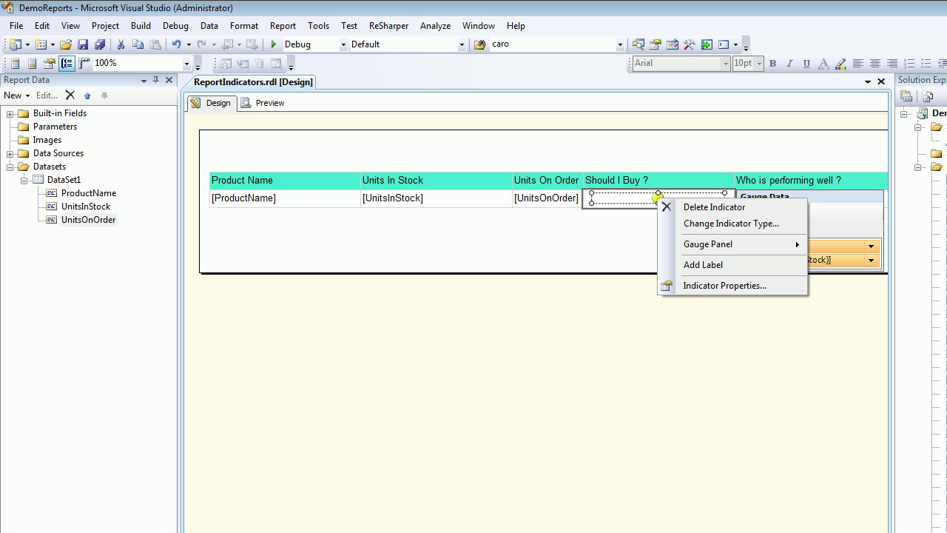
{"action": "left_click", "coordinate": [725, 286]}
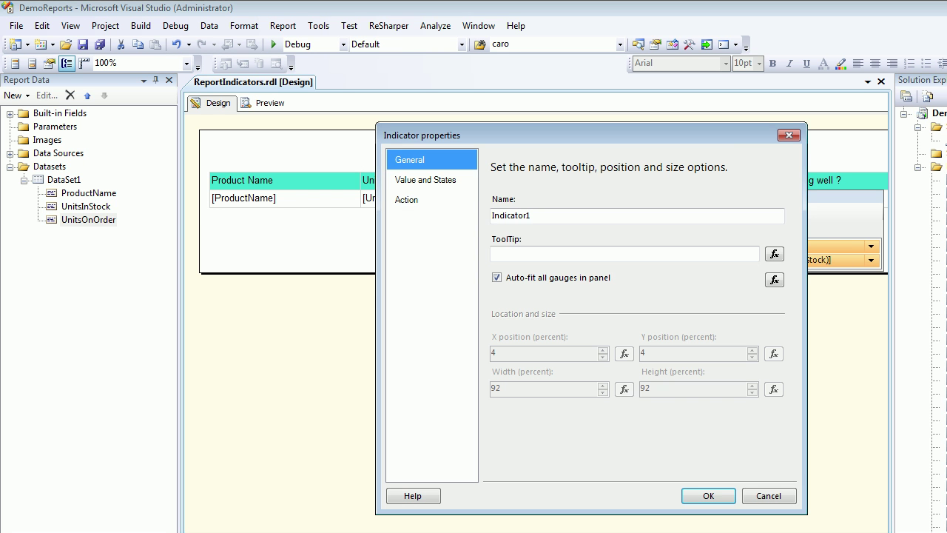
{"action": "left_click", "coordinate": [425, 179]}
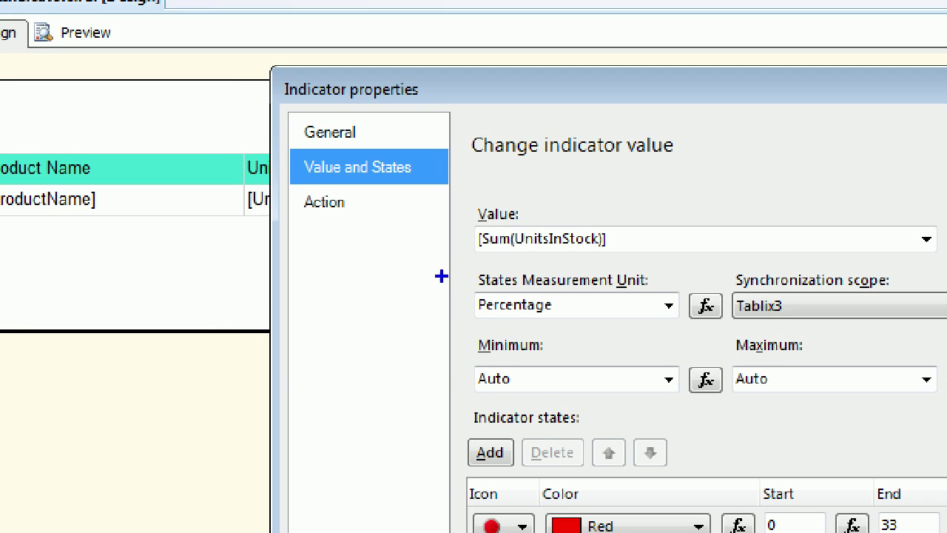
{"action": "mouse_move", "coordinate": [441, 276]}
{"action": "left_mouse_down"}
{"action": "mouse_move", "coordinate": [710, 299]}
{"action": "mouse_move", "coordinate": [460, 318]}
{"action": "mouse_move", "coordinate": [449, 268]}
{"action": "left_mouse_up"}
{"action": "left_click_drag", "start_coordinate": [718, 484], "coordinate": [849, 464]}
{"action": "left_click_drag", "start_coordinate": [885, 461], "coordinate": [946, 469]}
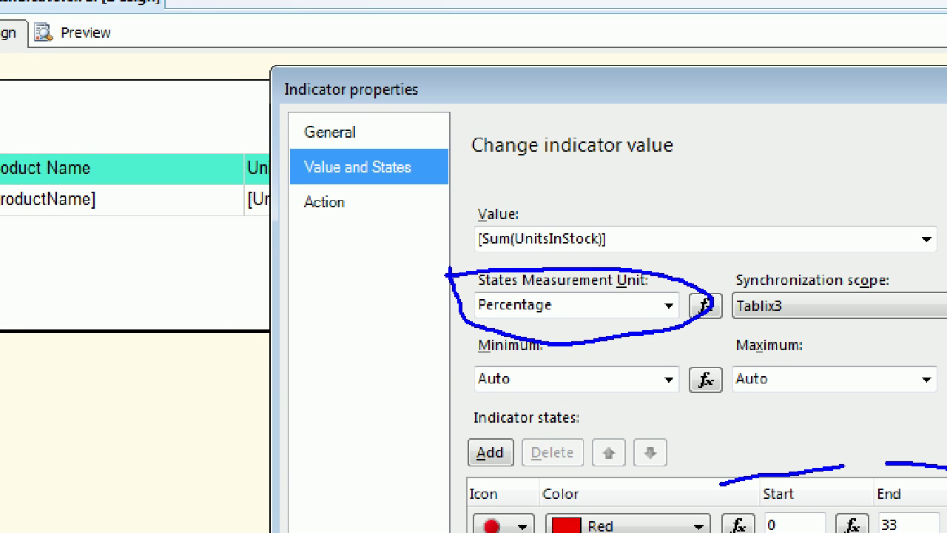
{"action": "mouse_move", "coordinate": [707, 532]}
{"action": "left_mouse_down"}
{"action": "mouse_move", "coordinate": [740, 446]}
{"action": "mouse_move", "coordinate": [906, 467]}
{"action": "left_mouse_up"}
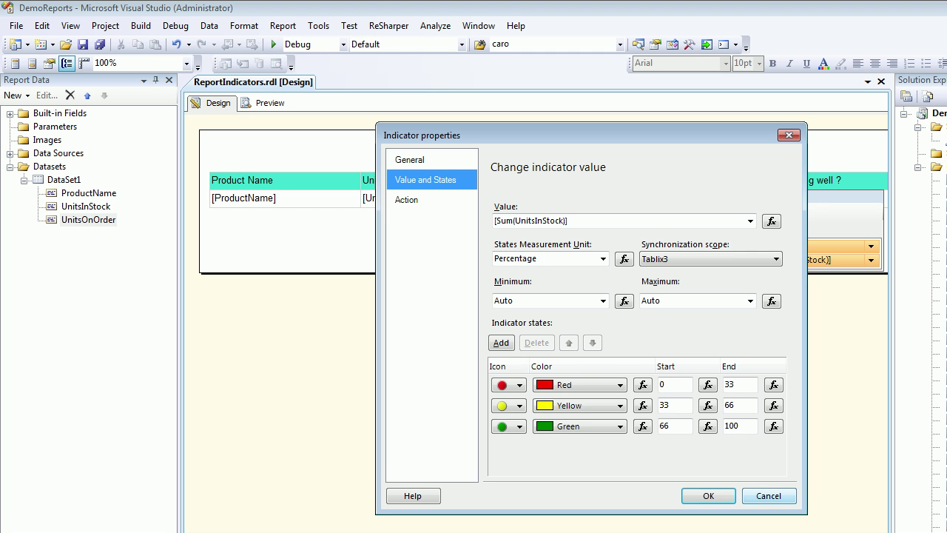
{"action": "left_click", "coordinate": [768, 496]}
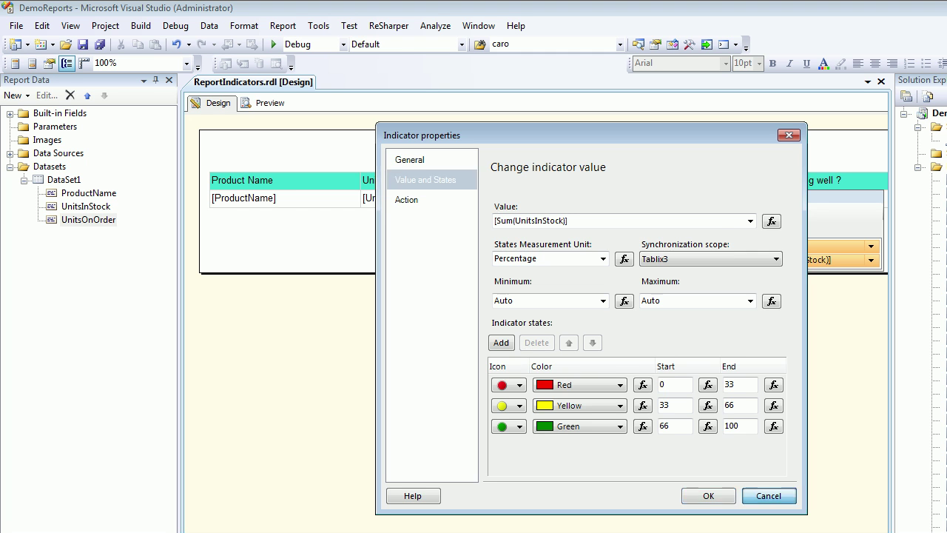
{"action": "key", "text": "Escape"}
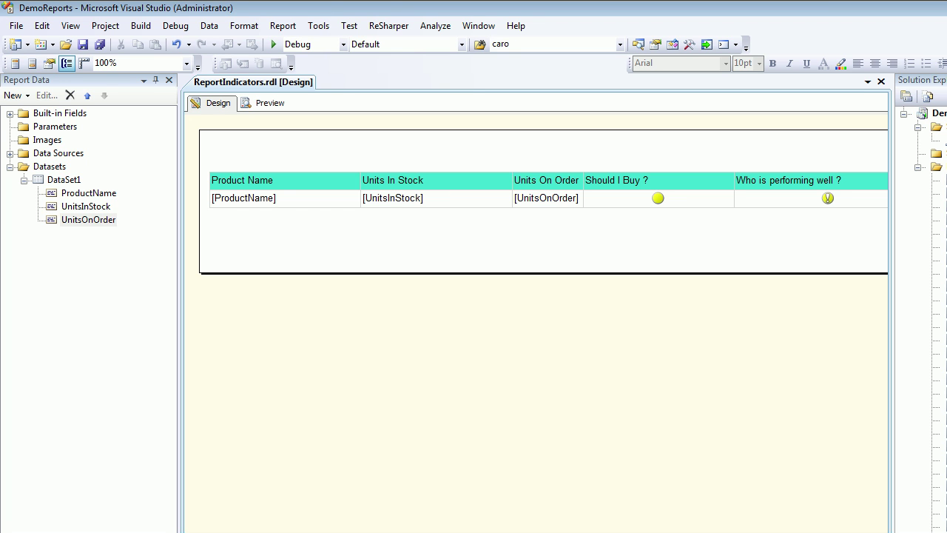
Step: Widen the report design area to show the whole table and check the "Should I Buy ?" indicator's data field
{"action": "left_click_drag", "start_coordinate": [892, 302], "coordinate": [946, 302]}
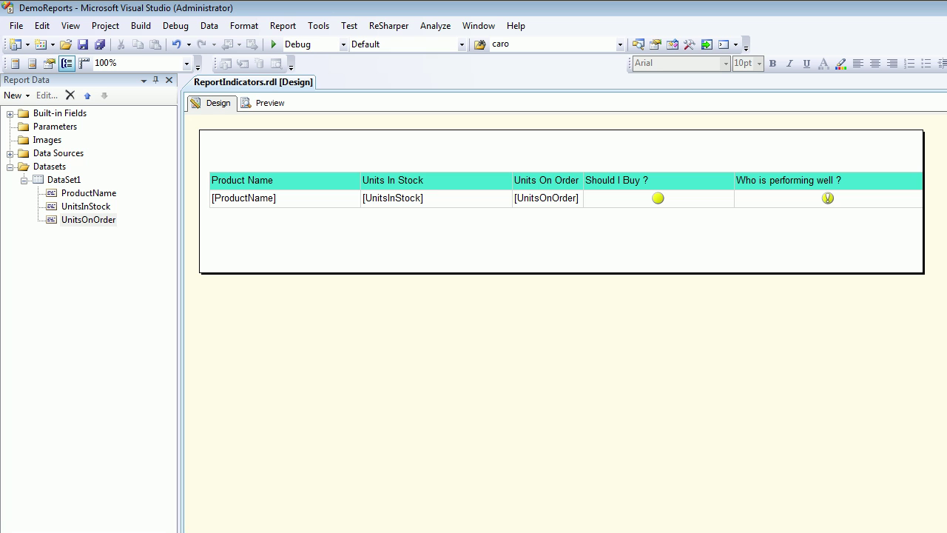
{"action": "left_click", "coordinate": [436, 197]}
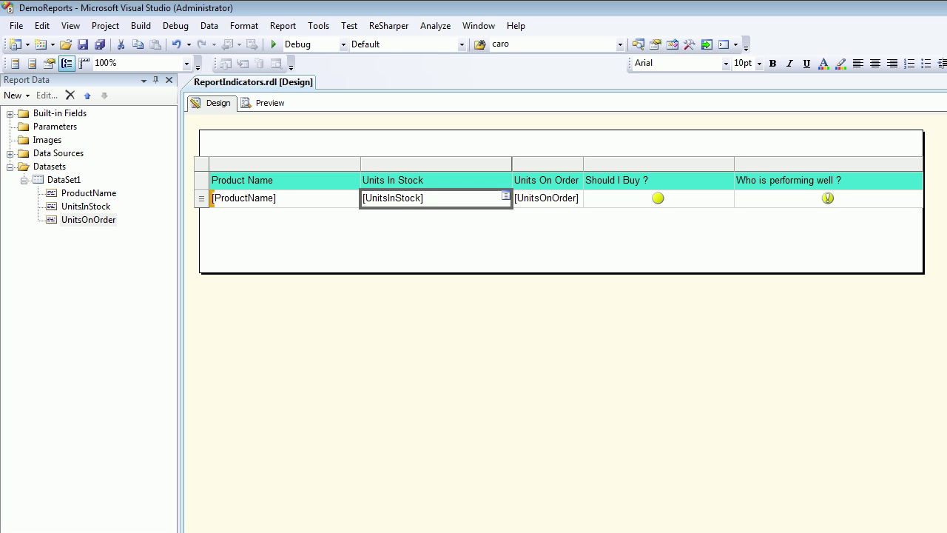
{"action": "left_click", "coordinate": [658, 198]}
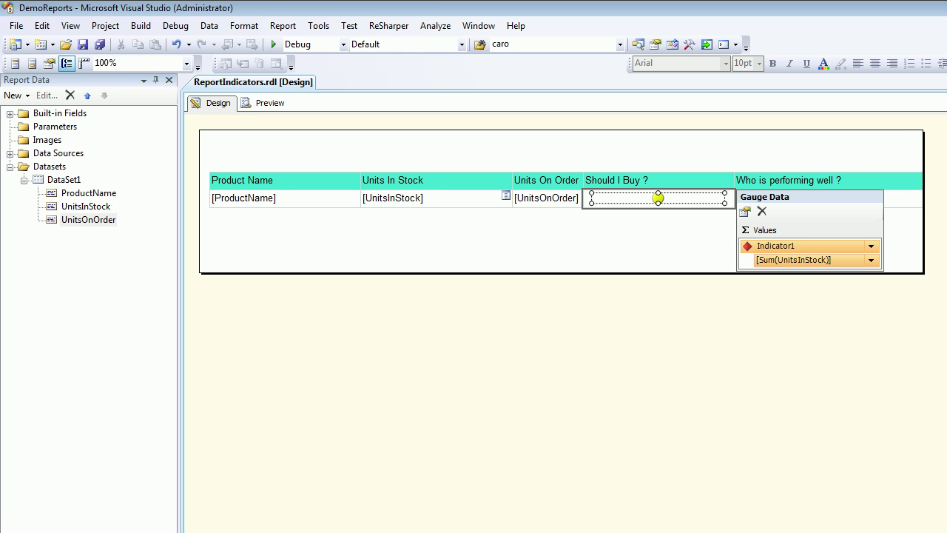
{"action": "double_click", "coordinate": [546, 197]}
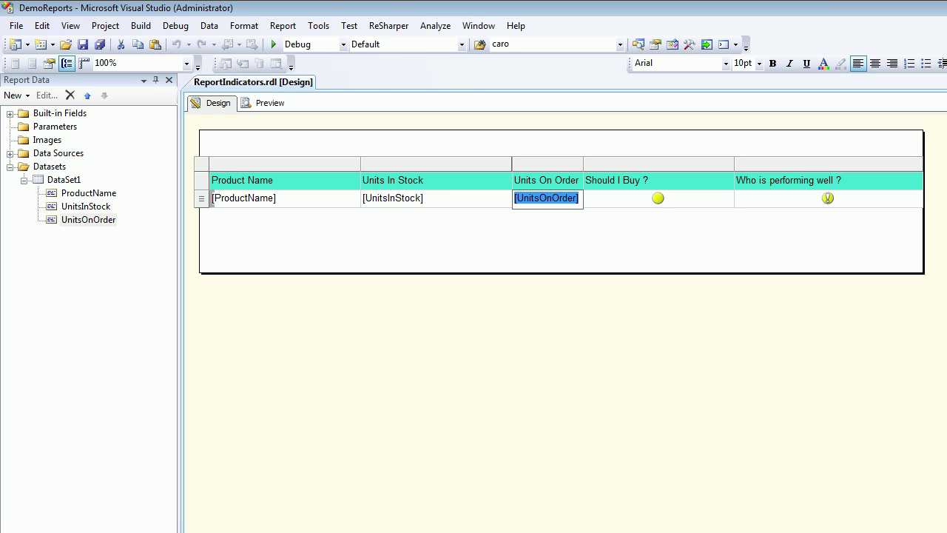
{"action": "left_click", "coordinate": [828, 180]}
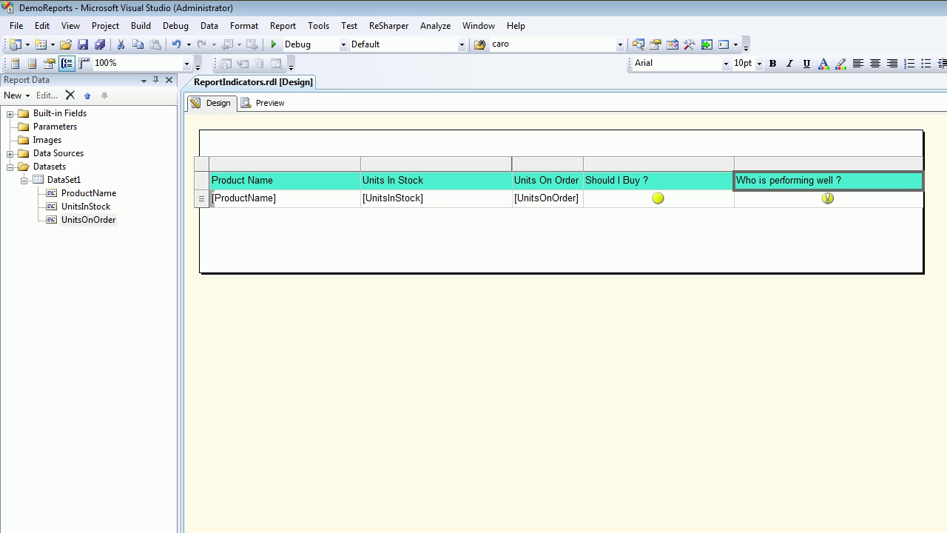
Step: Change the "Who is performing well ?" indicator's type to 3 Symbols (Uncircled)
{"action": "left_click", "coordinate": [828, 199]}
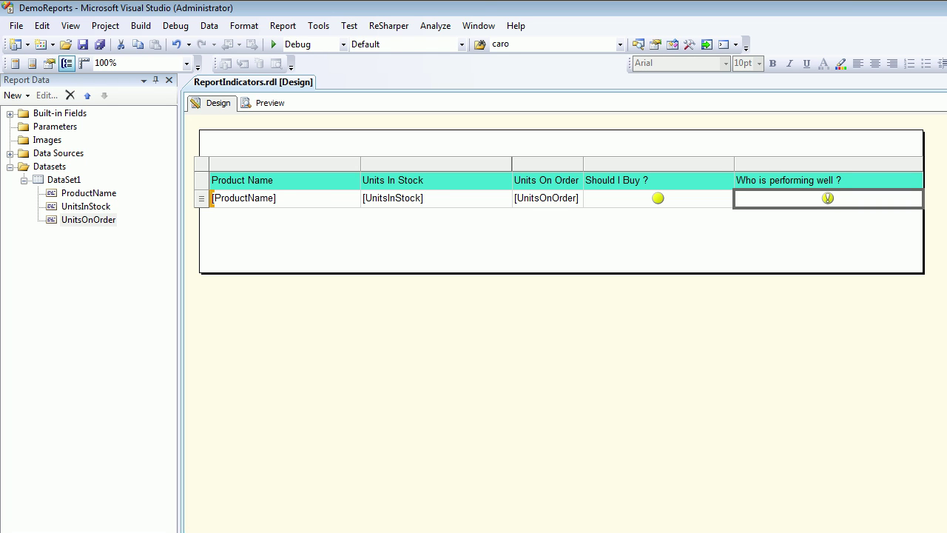
{"action": "right_click", "coordinate": [828, 198]}
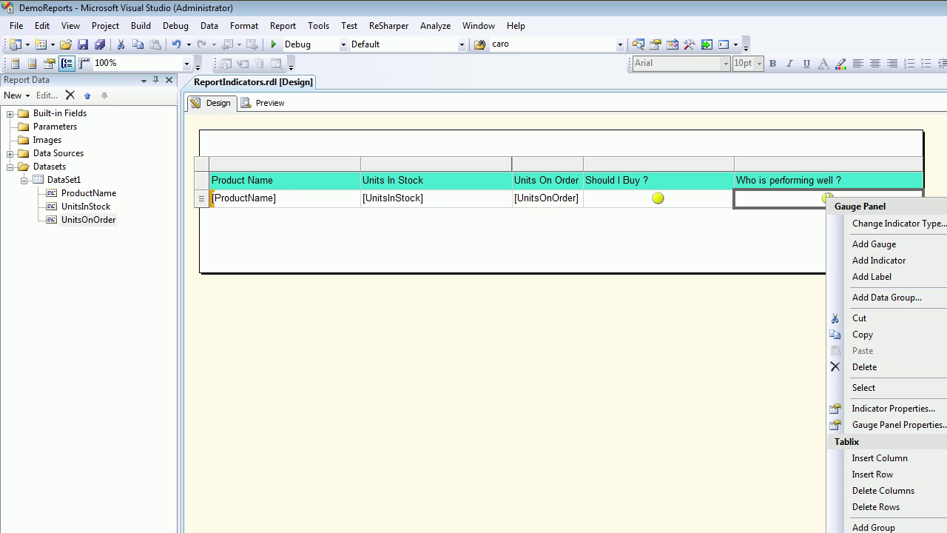
{"action": "left_click", "coordinate": [827, 198]}
{"action": "left_click", "coordinate": [827, 197]}
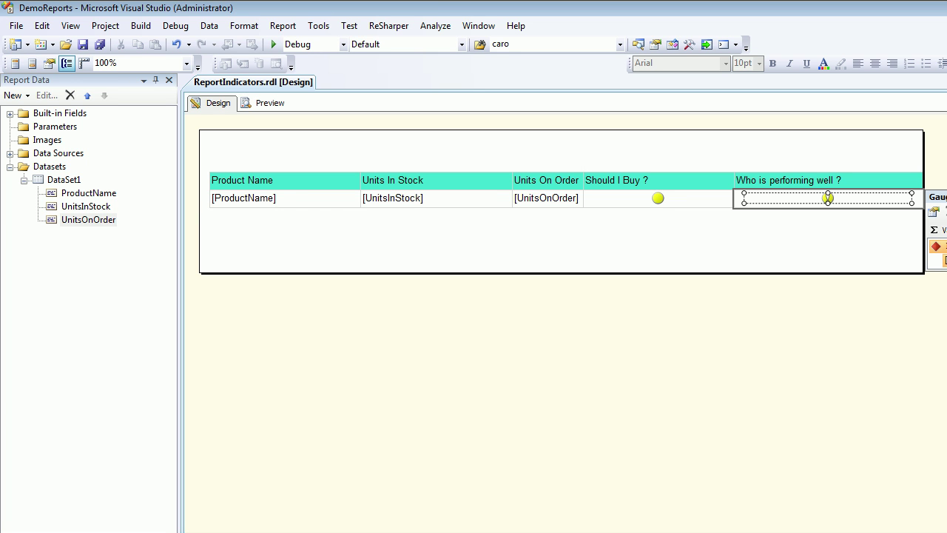
{"action": "left_click", "coordinate": [828, 199]}
{"action": "left_click", "coordinate": [828, 198]}
{"action": "right_click", "coordinate": [828, 199]}
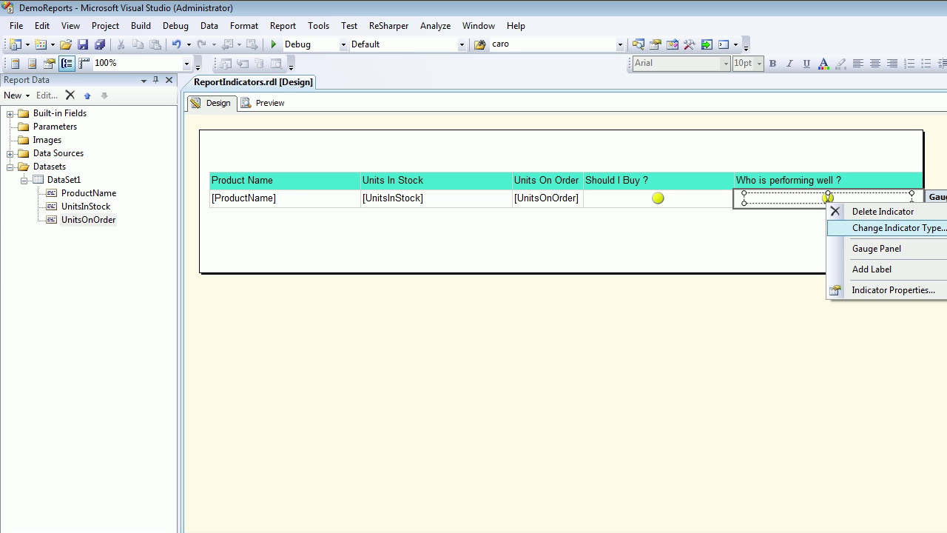
{"action": "left_click", "coordinate": [895, 228]}
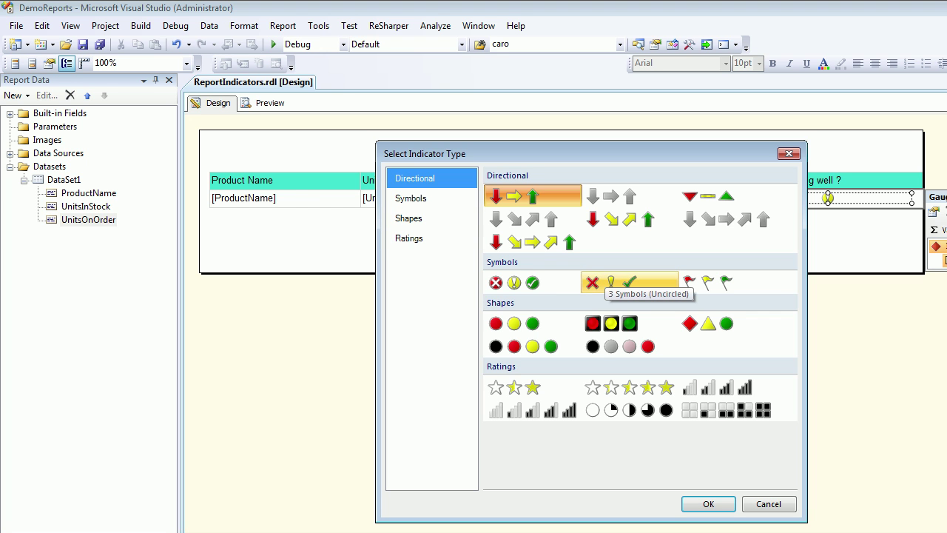
{"action": "left_click", "coordinate": [611, 282]}
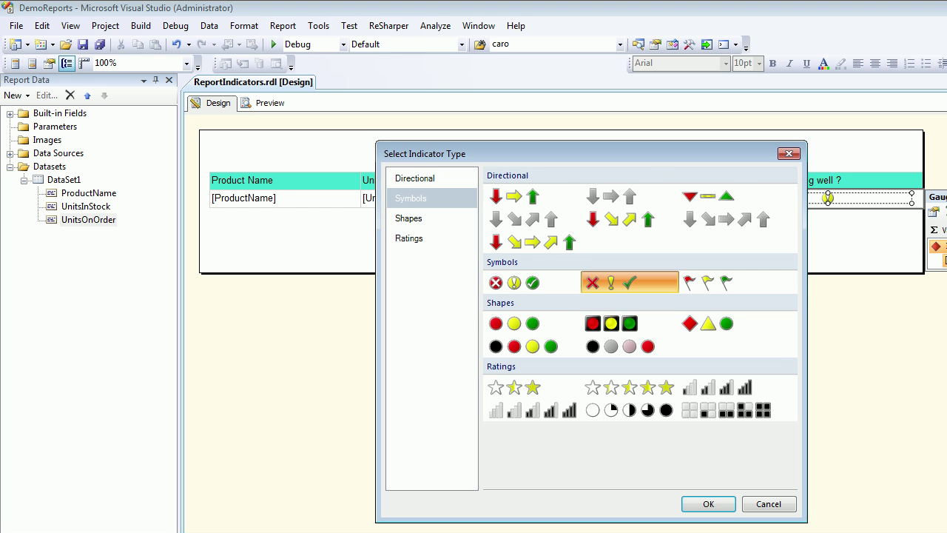
{"action": "left_click", "coordinate": [708, 504]}
{"action": "key", "text": "Escape"}
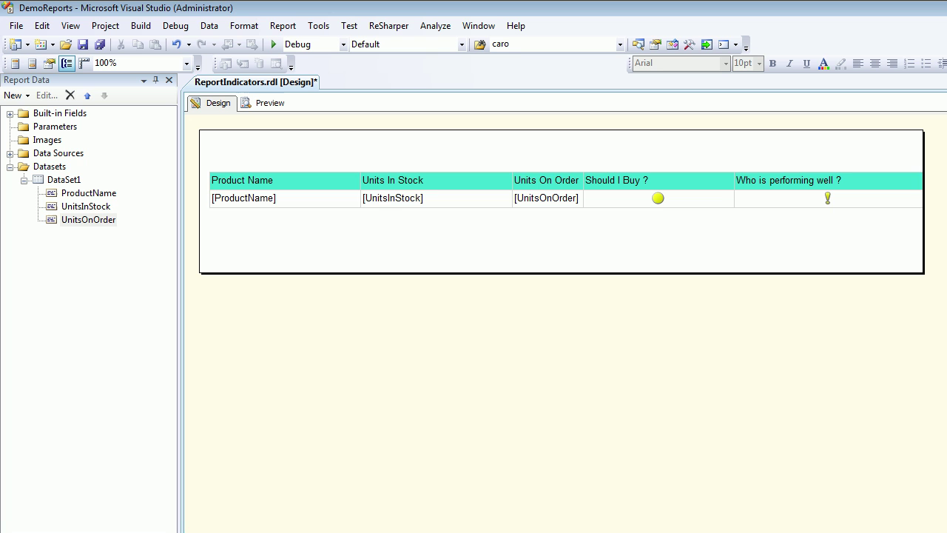
Step: Check the data field assigned to the "Who is performing well ?" indicator
{"action": "left_click", "coordinate": [827, 197]}
{"action": "left_click", "coordinate": [827, 198]}
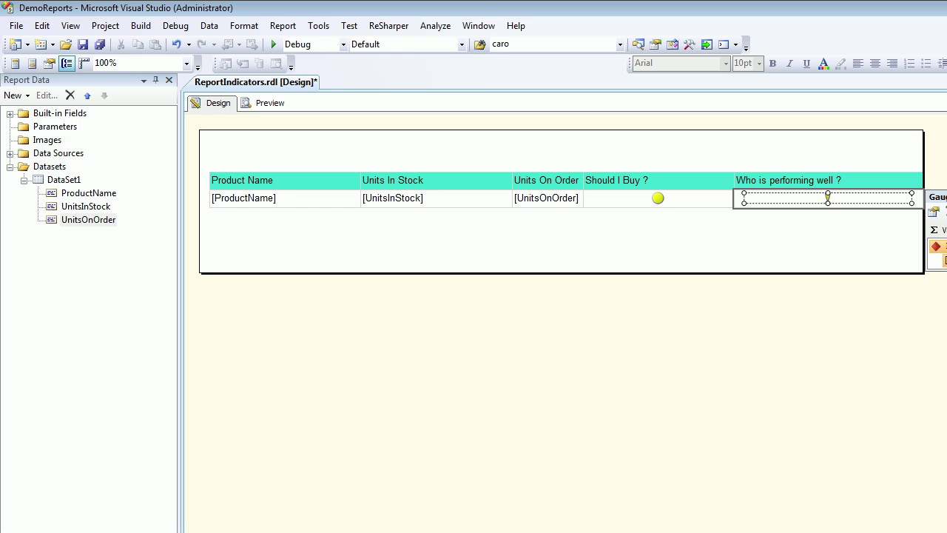
{"action": "left_click", "coordinate": [945, 260]}
{"action": "left_click", "coordinate": [945, 311]}
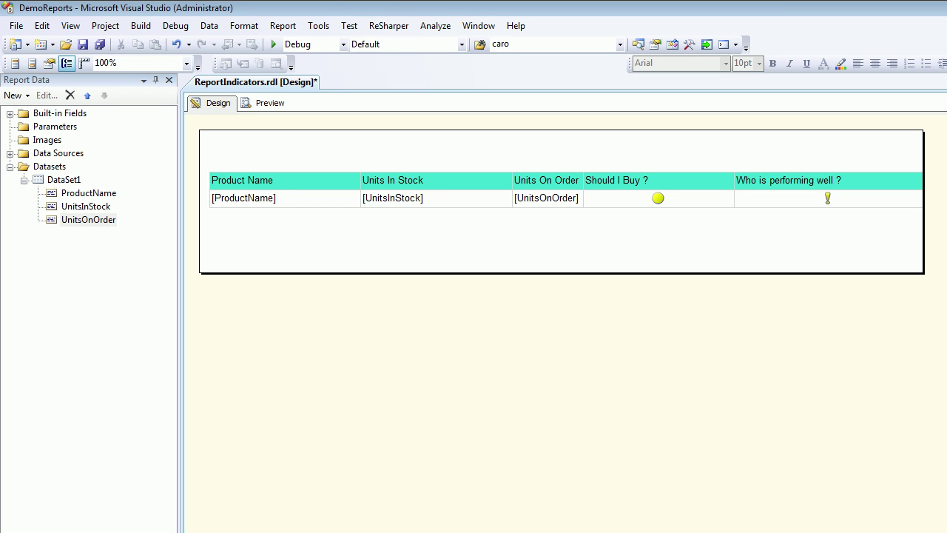
Step: Examine the value, state ranges and available red-state icons of the "Who is performing well ?" indicator, leaving its properties as they are
{"action": "left_click", "coordinate": [827, 198]}
{"action": "left_click", "coordinate": [827, 197]}
{"action": "right_click", "coordinate": [828, 198]}
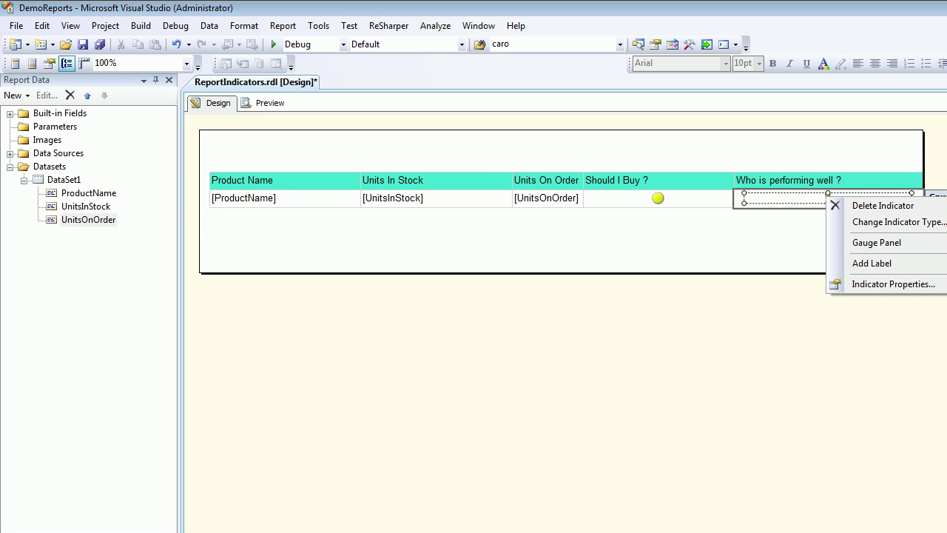
{"action": "left_click", "coordinate": [893, 284]}
{"action": "left_click", "coordinate": [425, 180]}
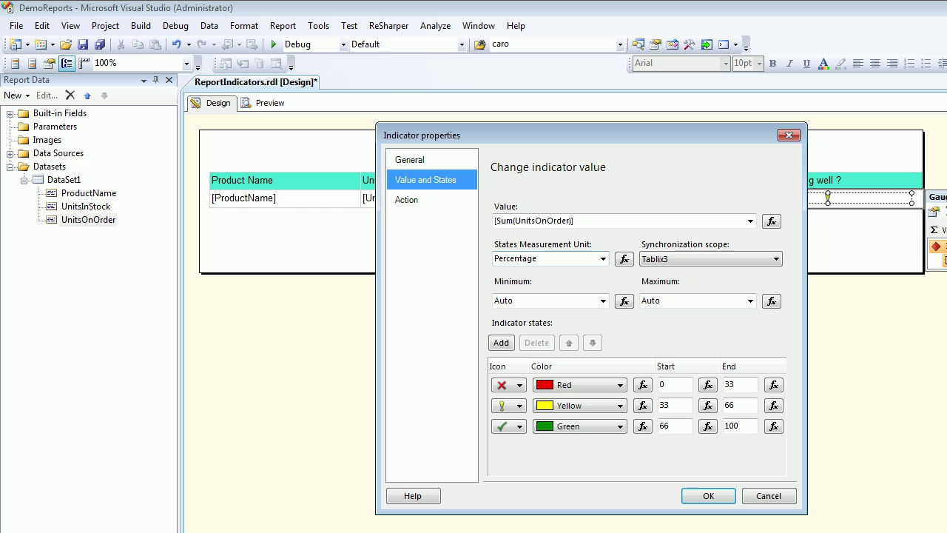
{"action": "left_click", "coordinate": [508, 384]}
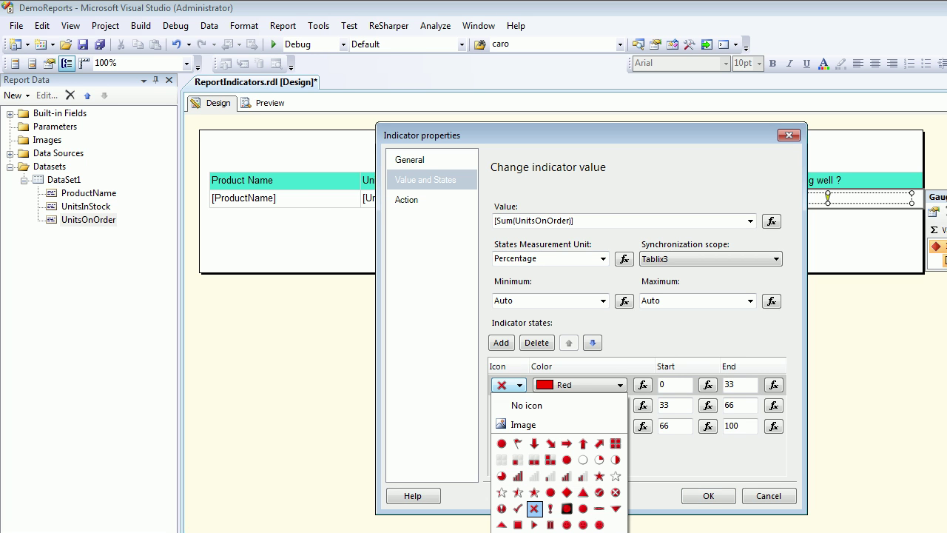
{"action": "left_click", "coordinate": [519, 385]}
{"action": "left_click", "coordinate": [520, 385]}
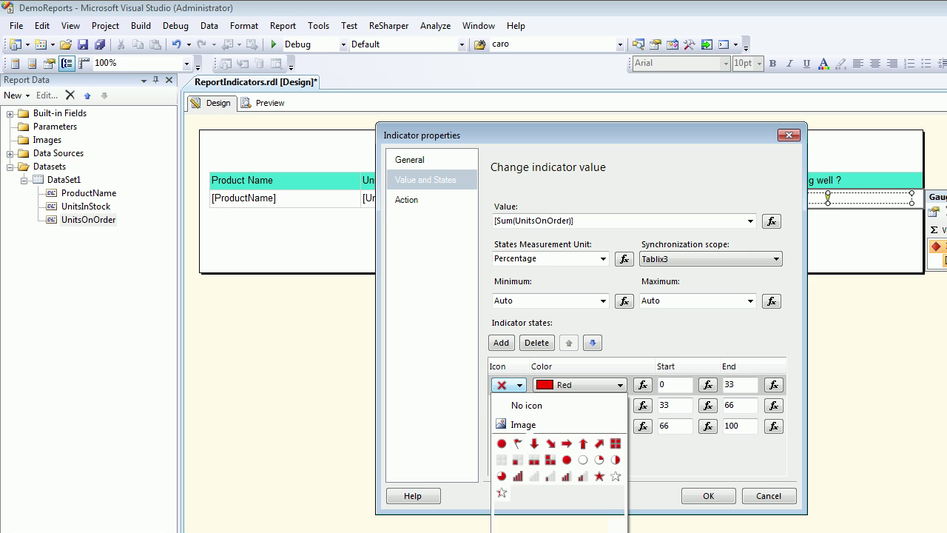
{"action": "key", "text": "Escape"}
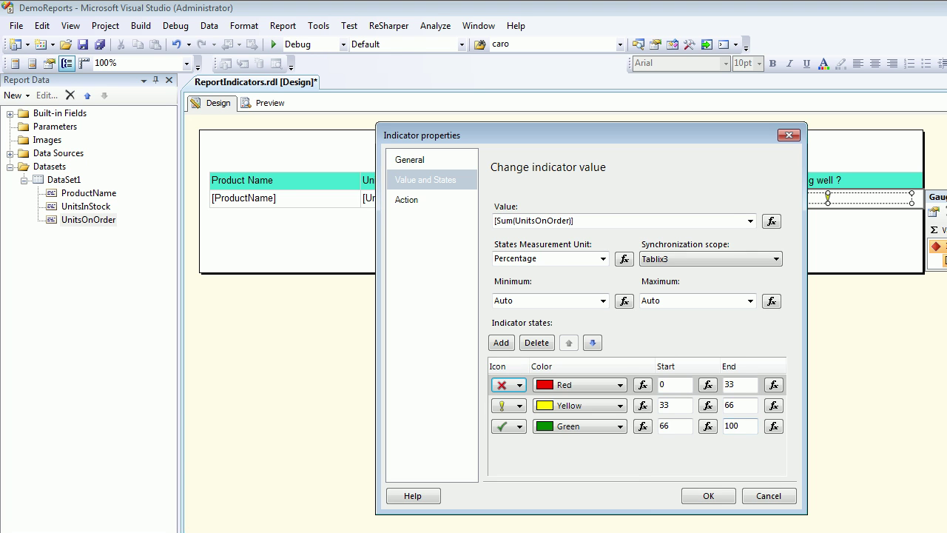
{"action": "left_click", "coordinate": [768, 495]}
Step: Change the "Who is performing well ?" indicator's type to the five-state star rating and preview the report
{"action": "right_click", "coordinate": [827, 196]}
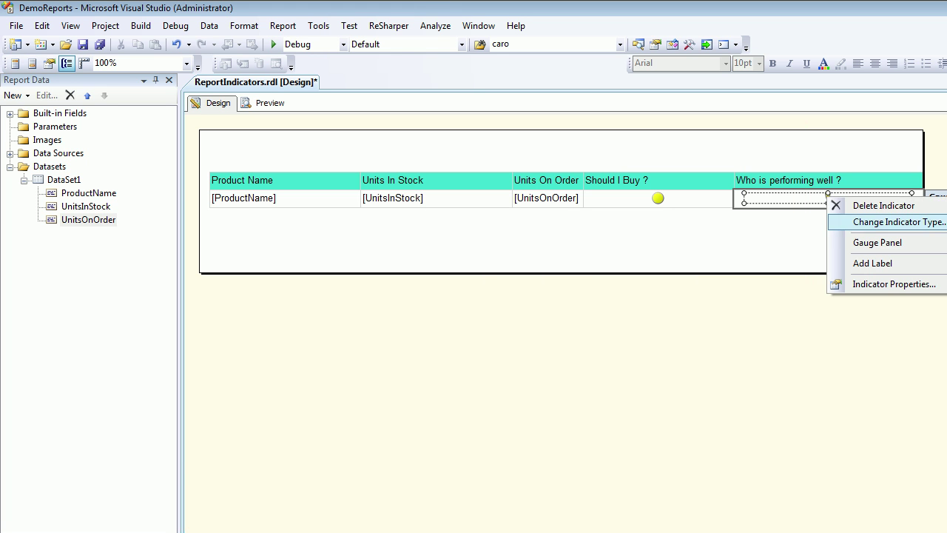
{"action": "left_click", "coordinate": [892, 222]}
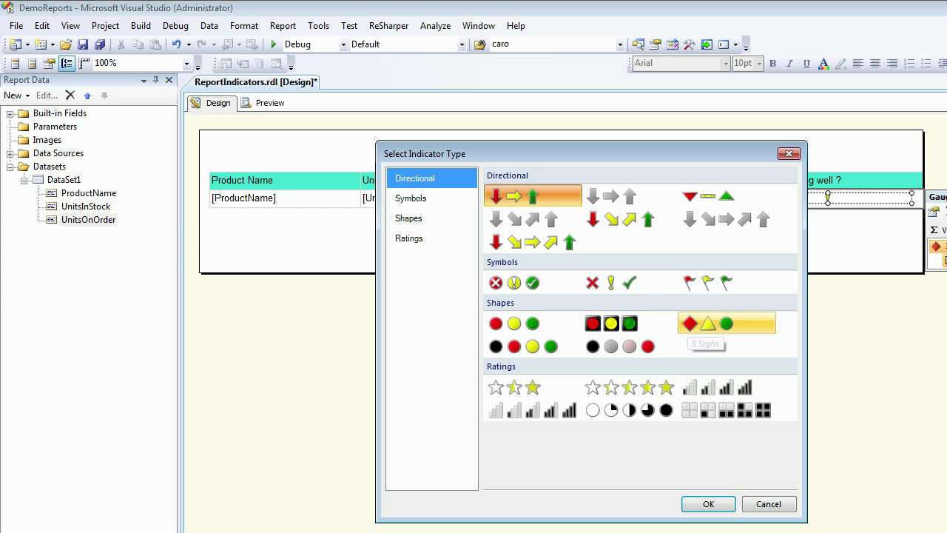
{"action": "left_click", "coordinate": [629, 387]}
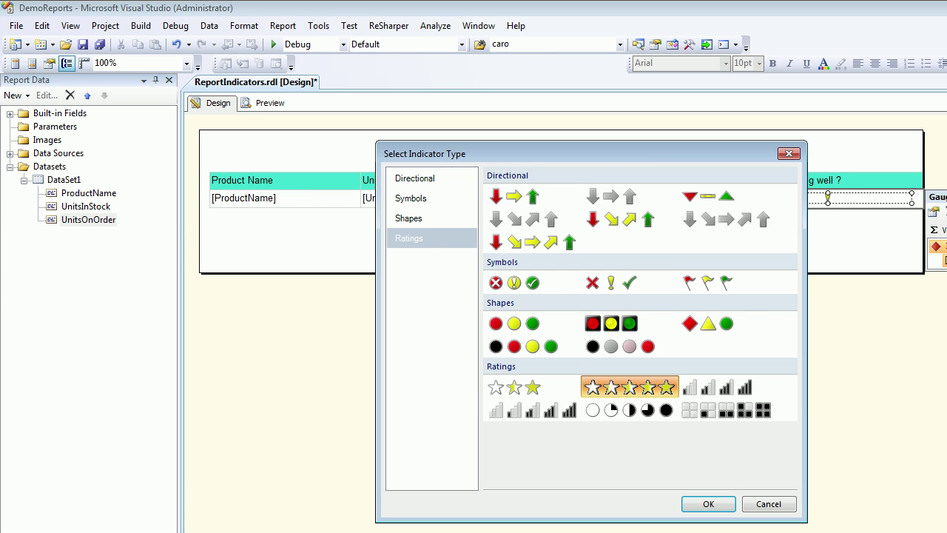
{"action": "left_click", "coordinate": [708, 503]}
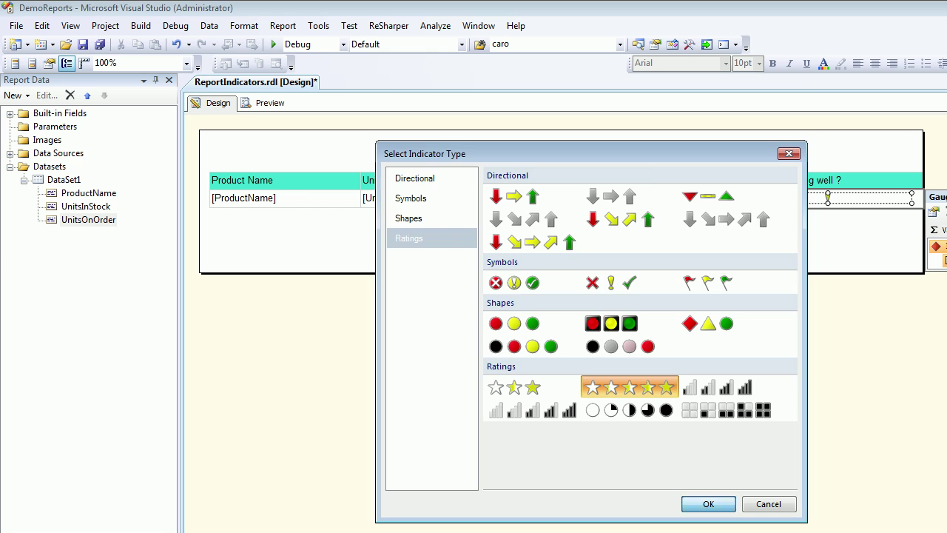
{"action": "left_click", "coordinate": [267, 103]}
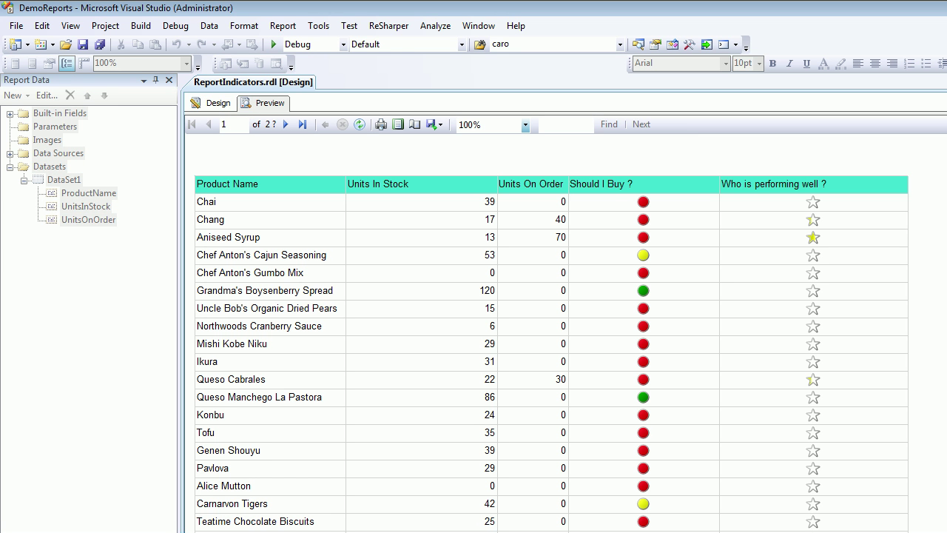
Step: Set the star indicator's 0–20 state color to Red and its 20–40 state color to Tomato
{"action": "left_click", "coordinate": [216, 103]}
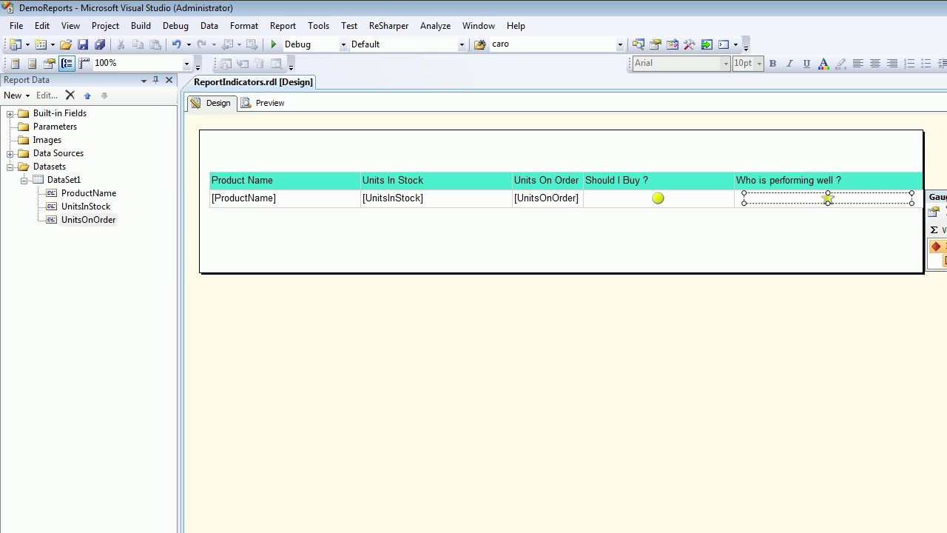
{"action": "right_click", "coordinate": [828, 199]}
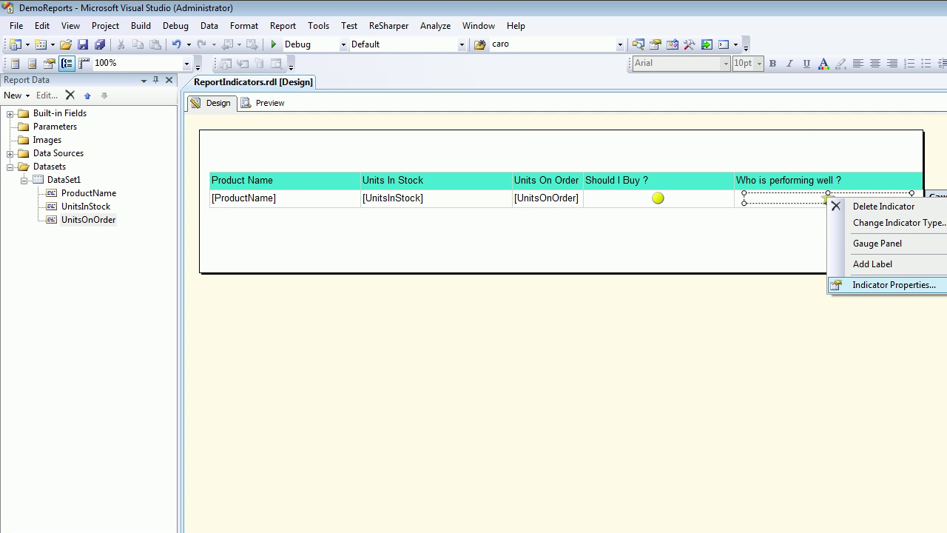
{"action": "left_click", "coordinate": [894, 285]}
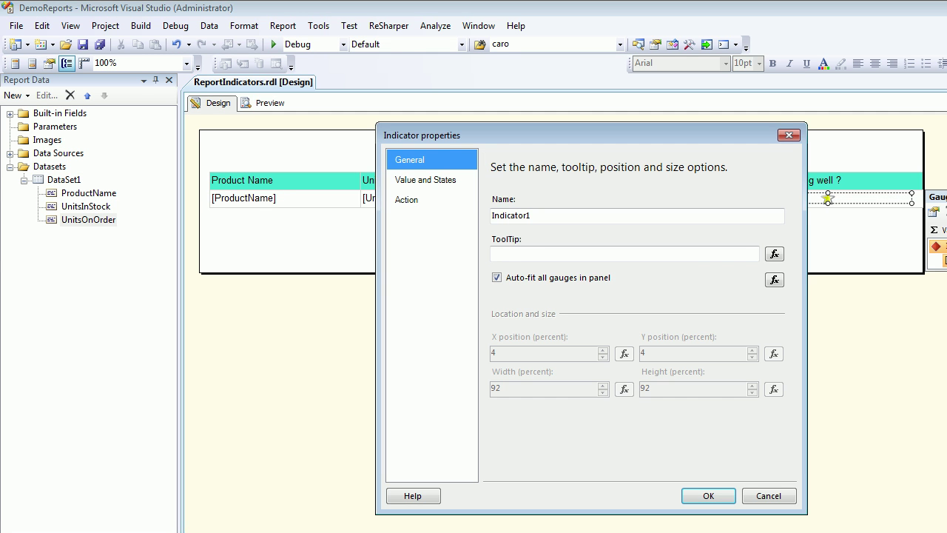
{"action": "left_click", "coordinate": [406, 199]}
{"action": "left_click", "coordinate": [426, 180]}
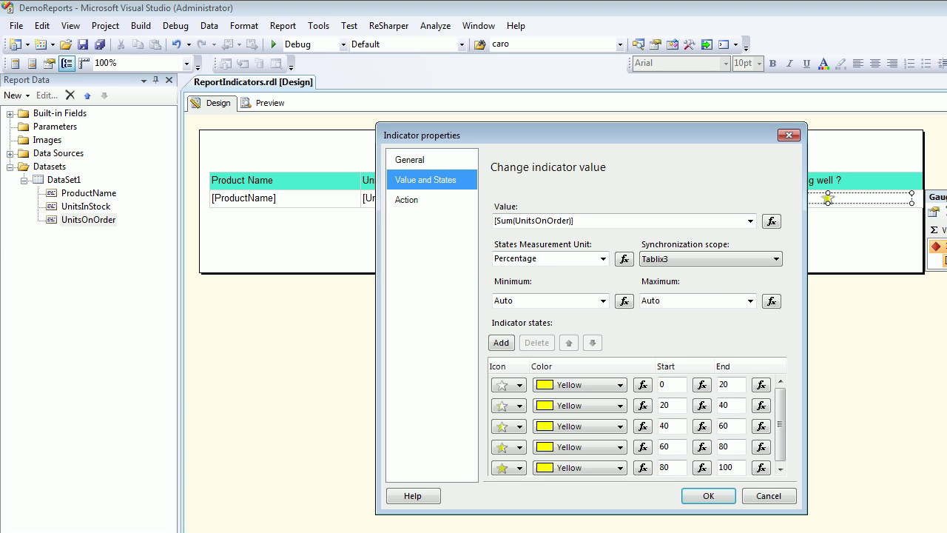
{"action": "left_click", "coordinate": [668, 384]}
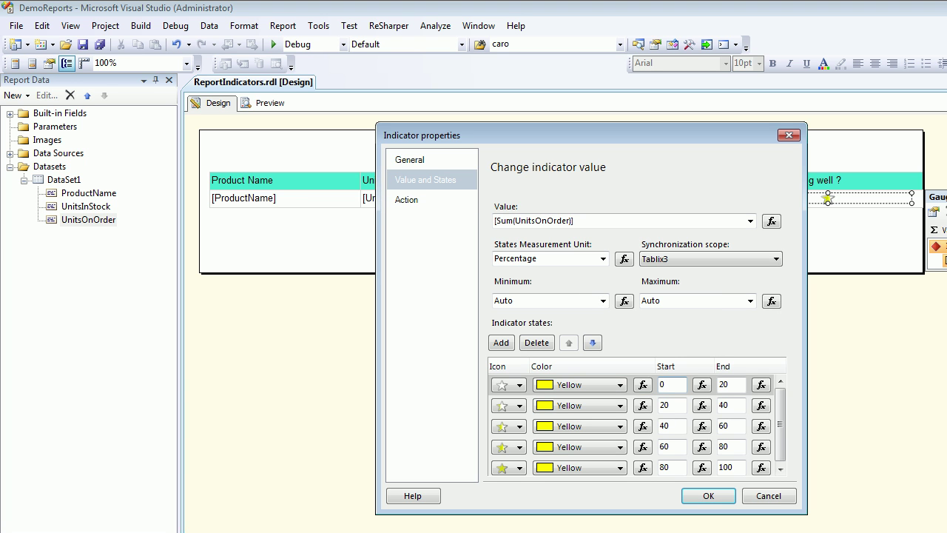
{"action": "left_click", "coordinate": [580, 384]}
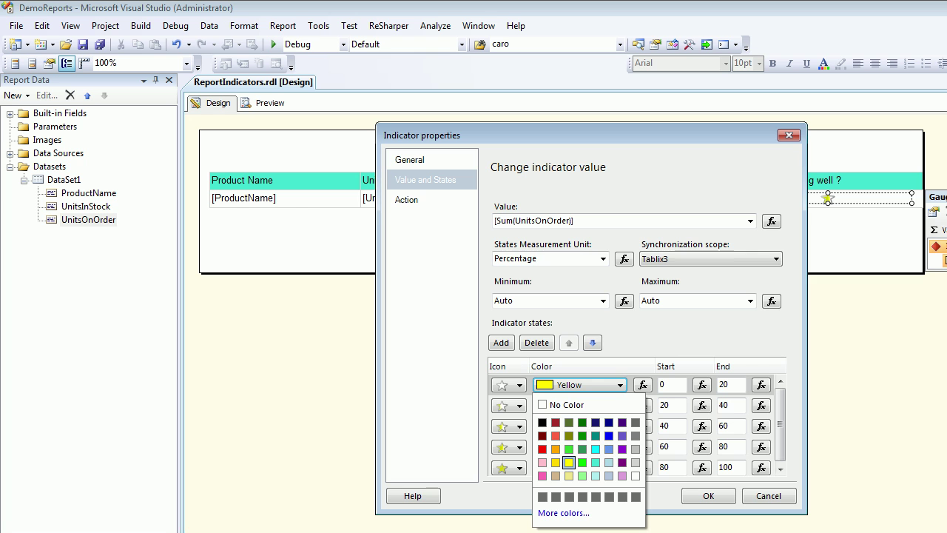
{"action": "left_click", "coordinate": [542, 449]}
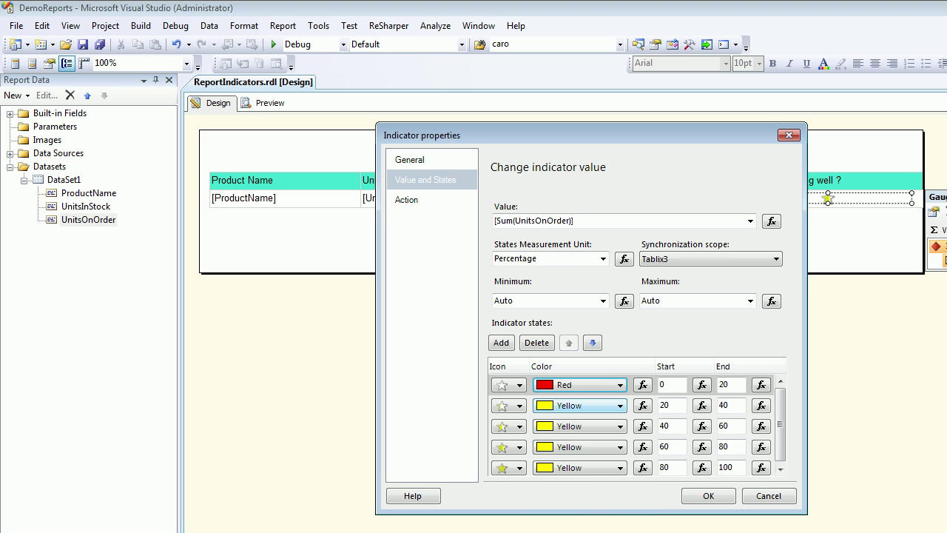
{"action": "left_click", "coordinate": [620, 405]}
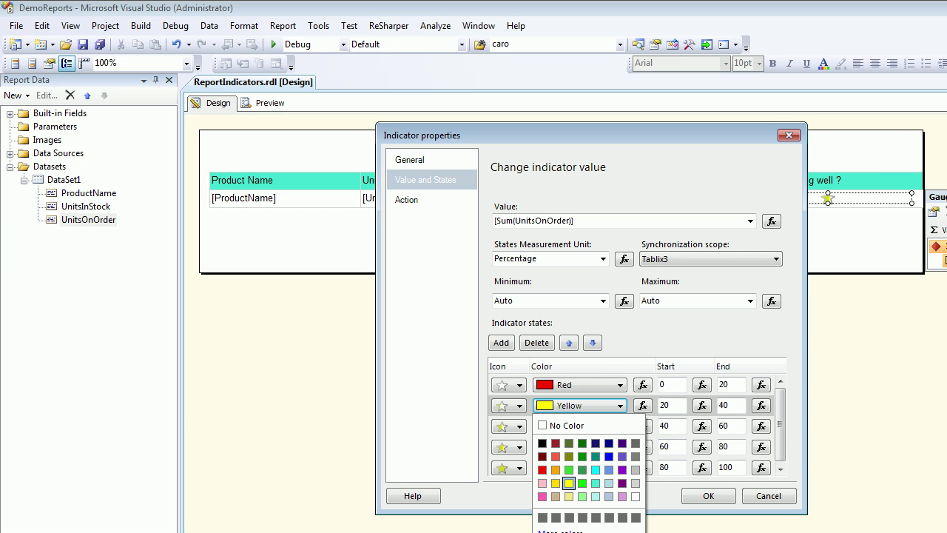
{"action": "left_click", "coordinate": [555, 457]}
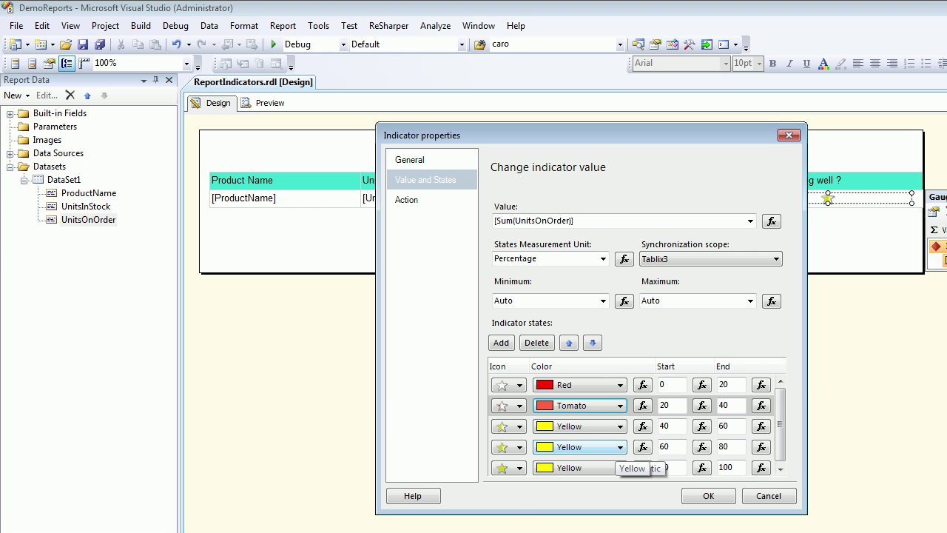
Step: Set the 60–80 state's color to Light Green and the 80–100 state's color to a green, and preview the report
{"action": "left_click", "coordinate": [620, 446]}
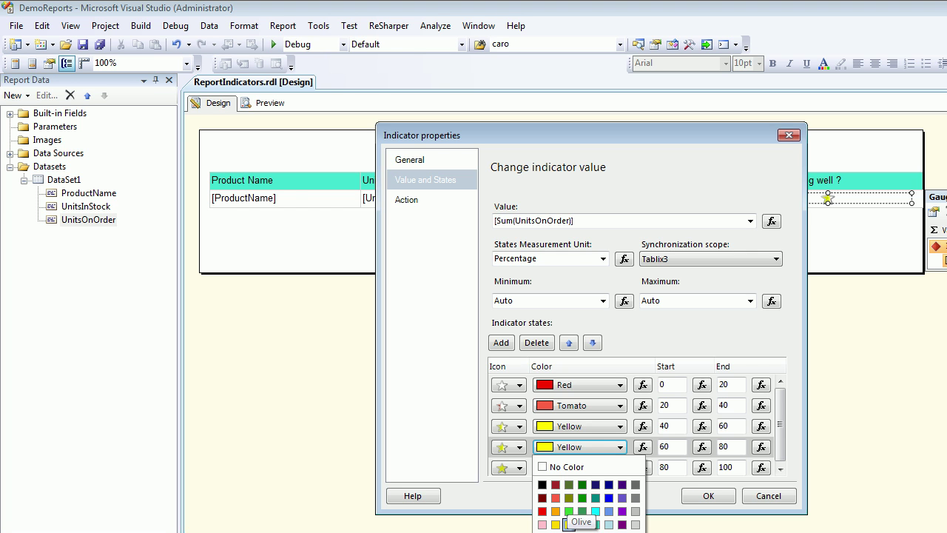
{"action": "left_click", "coordinate": [582, 532]}
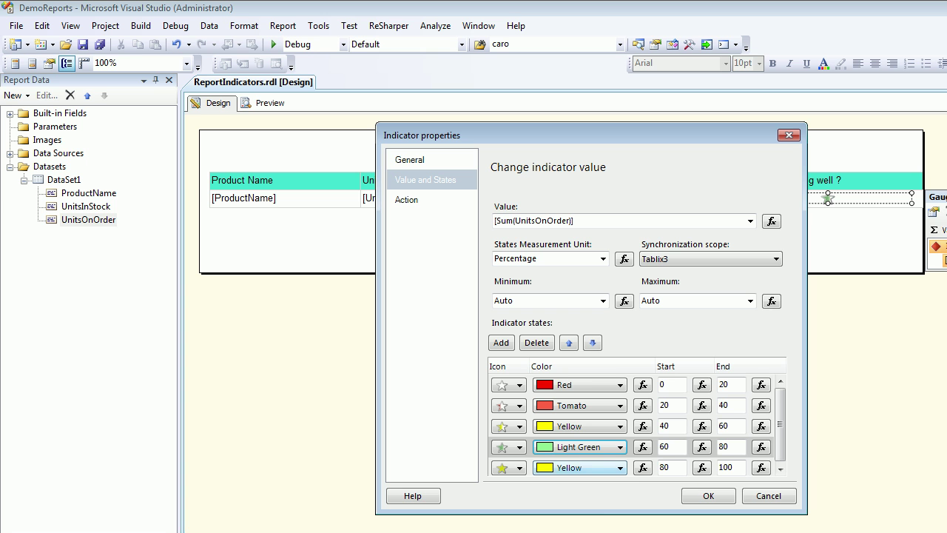
{"action": "left_click", "coordinate": [584, 468]}
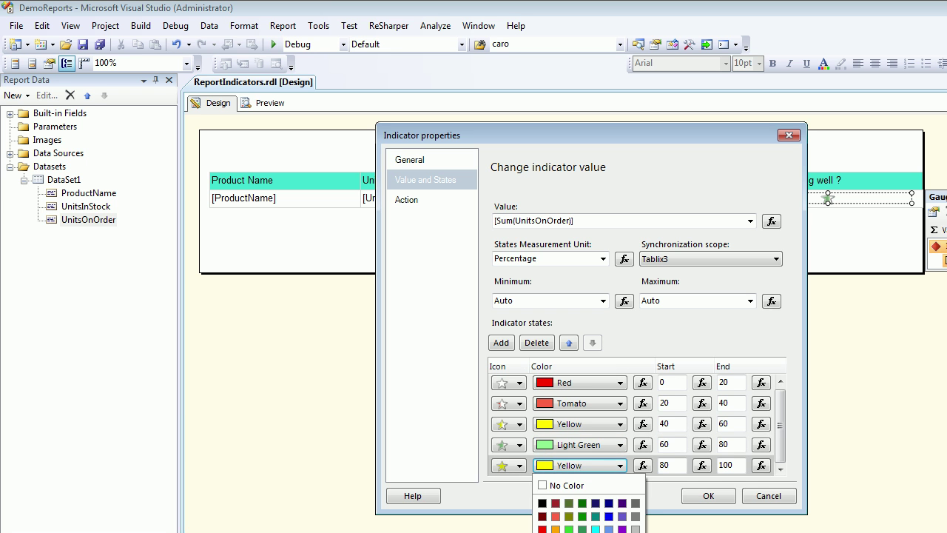
{"action": "left_click", "coordinate": [582, 532]}
{"action": "left_click", "coordinate": [707, 496]}
{"action": "left_click", "coordinate": [263, 103]}
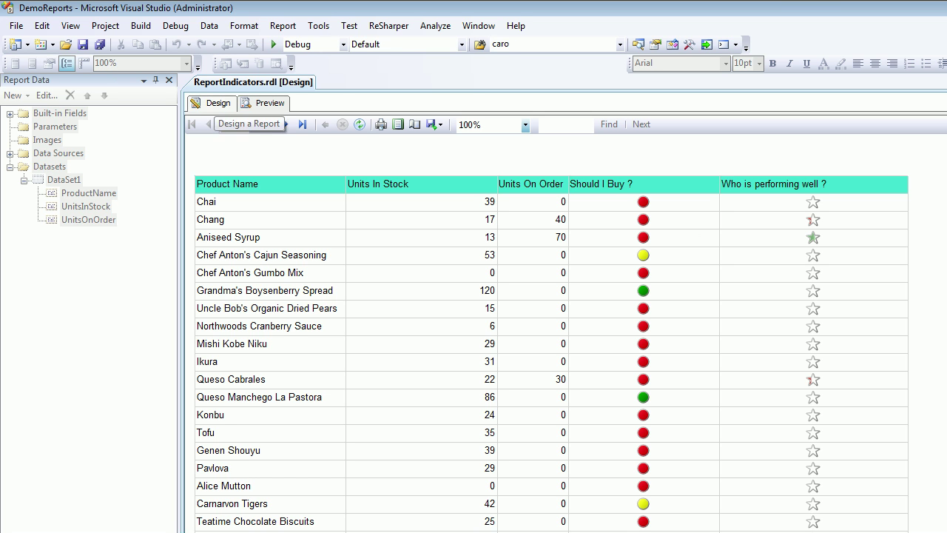
Step: Change the "Who is performing well ?" indicator's type to the three circled symbols (cross, exclamation mark, check mark)
{"action": "left_click", "coordinate": [216, 103]}
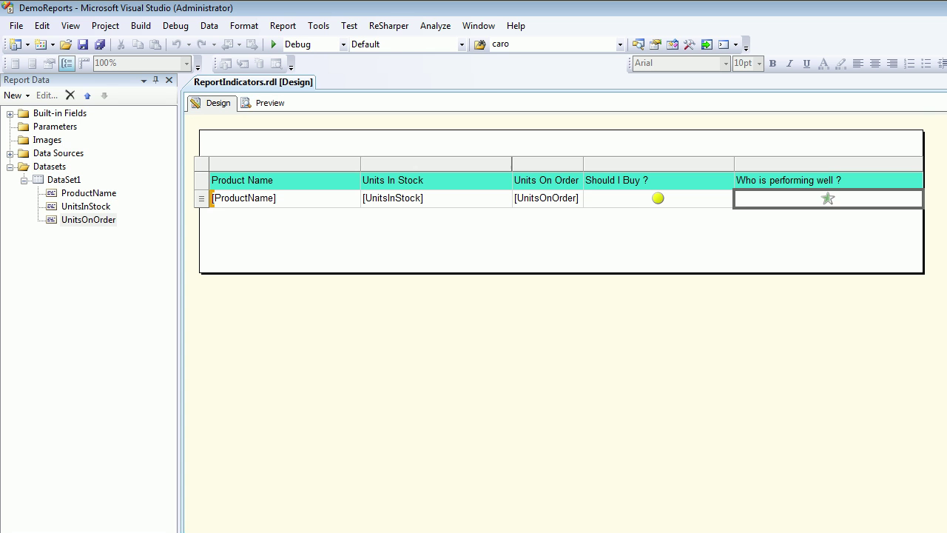
{"action": "right_click", "coordinate": [828, 198]}
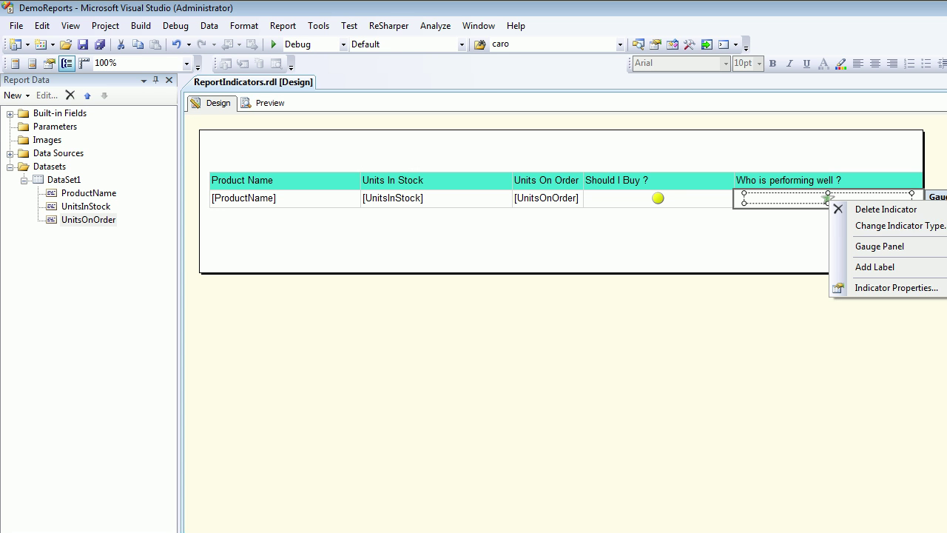
{"action": "left_click", "coordinate": [866, 227]}
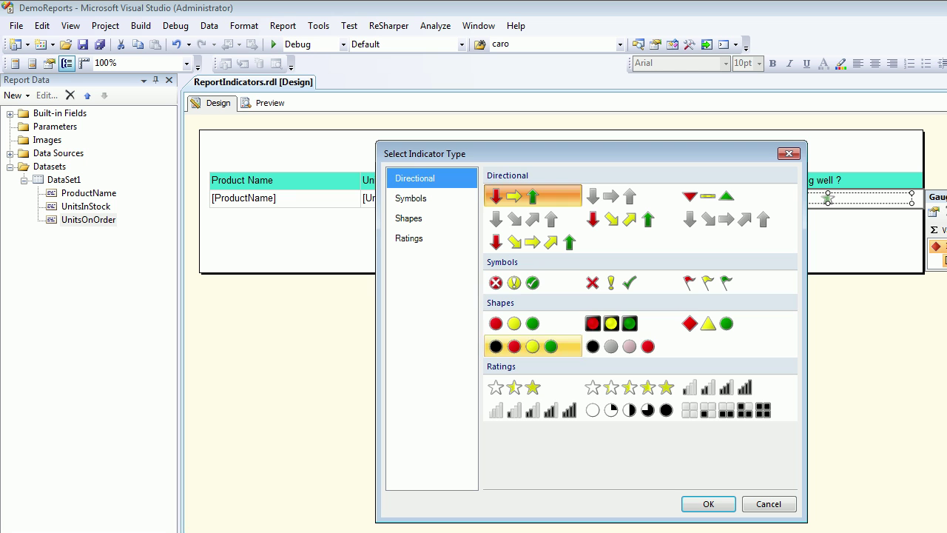
{"action": "left_click", "coordinate": [532, 282]}
{"action": "left_click", "coordinate": [708, 504]}
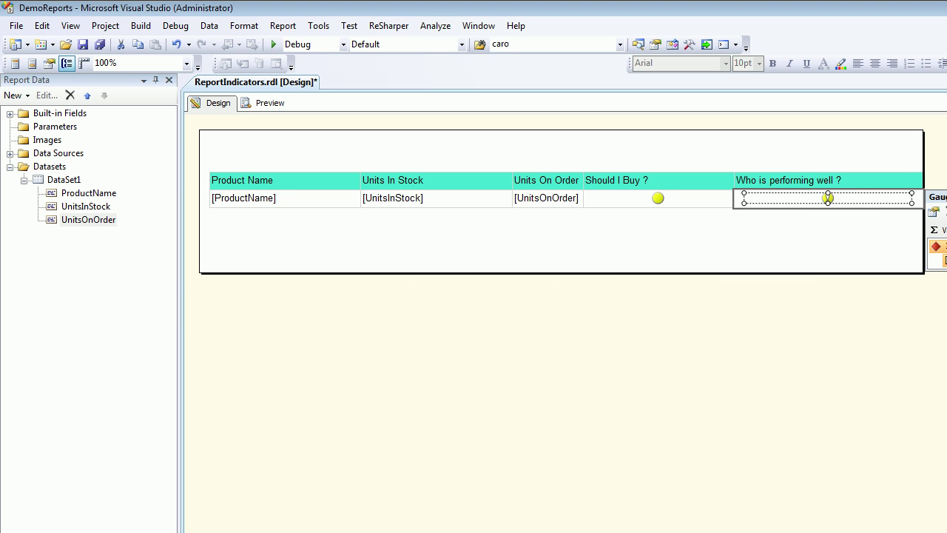
Step: Preview the report and compare the indicators in both columns with the stock and order values across its pages
{"action": "left_click", "coordinate": [270, 103]}
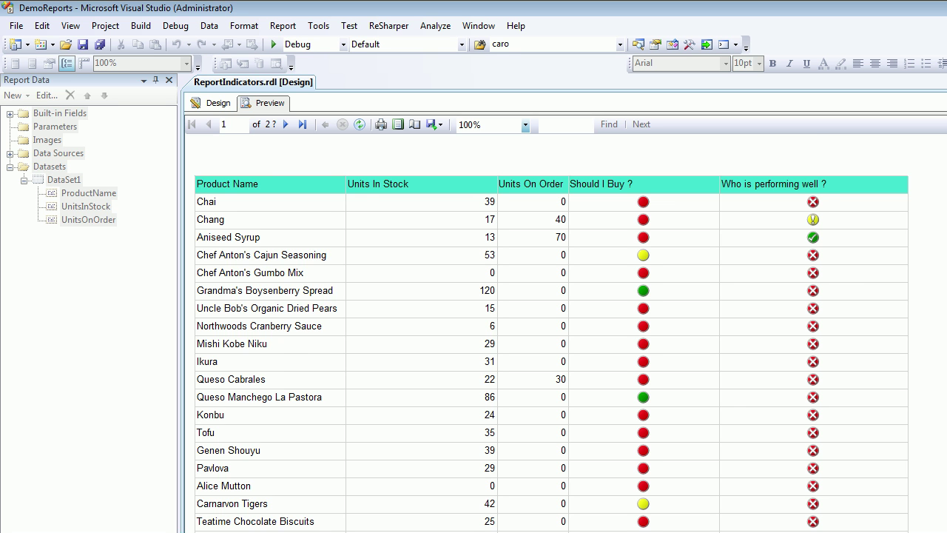
{"action": "scroll", "coordinate": [551, 333], "scroll_direction": "down", "scroll_amount": 15}
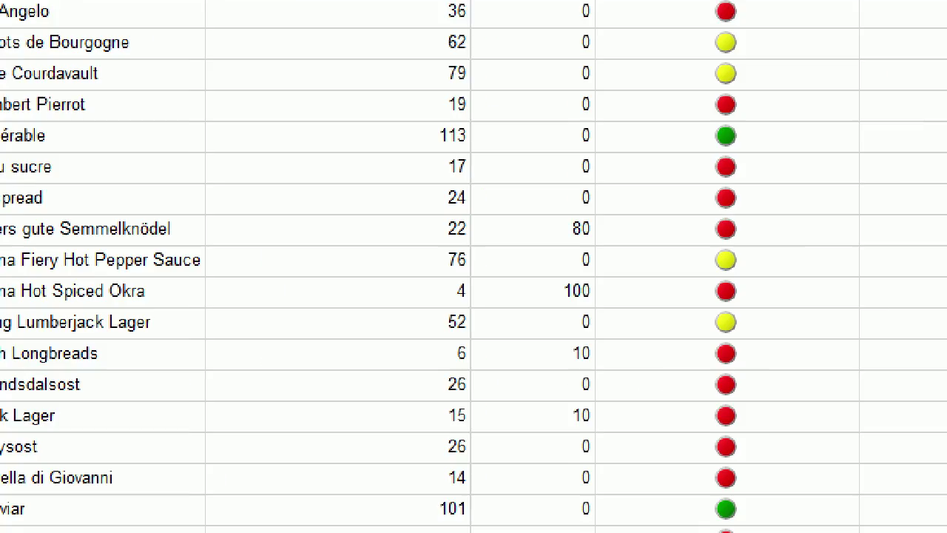
{"action": "mouse_move", "coordinate": [537, 308]}
{"action": "left_mouse_down"}
{"action": "mouse_move", "coordinate": [594, 315]}
{"action": "mouse_move", "coordinate": [503, 308]}
{"action": "mouse_move", "coordinate": [526, 299]}
{"action": "left_mouse_up"}
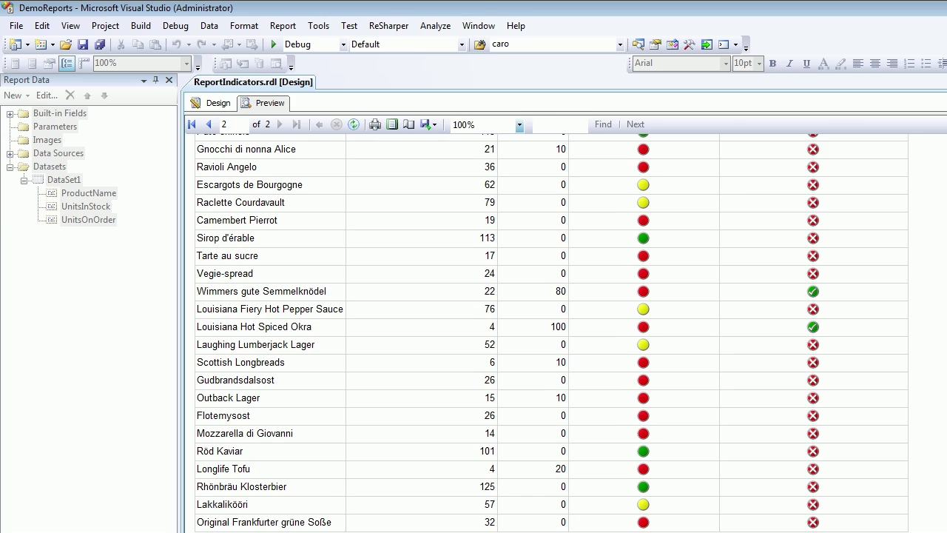
{"action": "scroll", "coordinate": [551, 333], "scroll_direction": "up", "scroll_amount": 15}
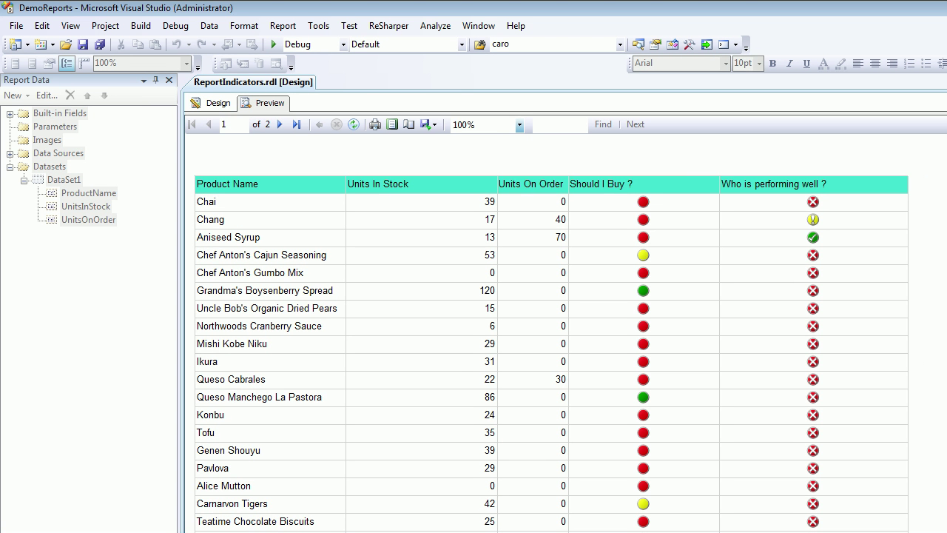
{"action": "scroll", "coordinate": [551, 333], "scroll_direction": "down", "scroll_amount": 10}
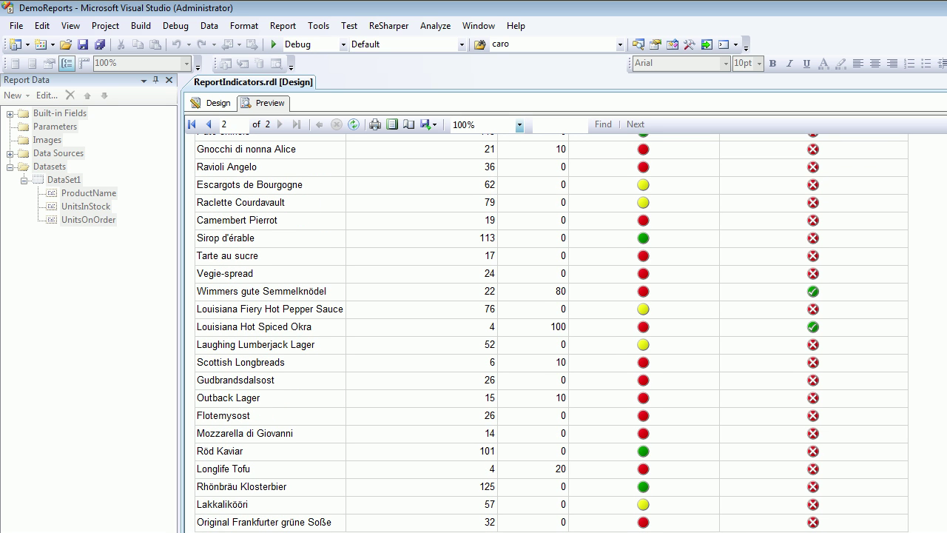
{"action": "scroll", "coordinate": [551, 333], "scroll_direction": "up", "scroll_amount": 5}
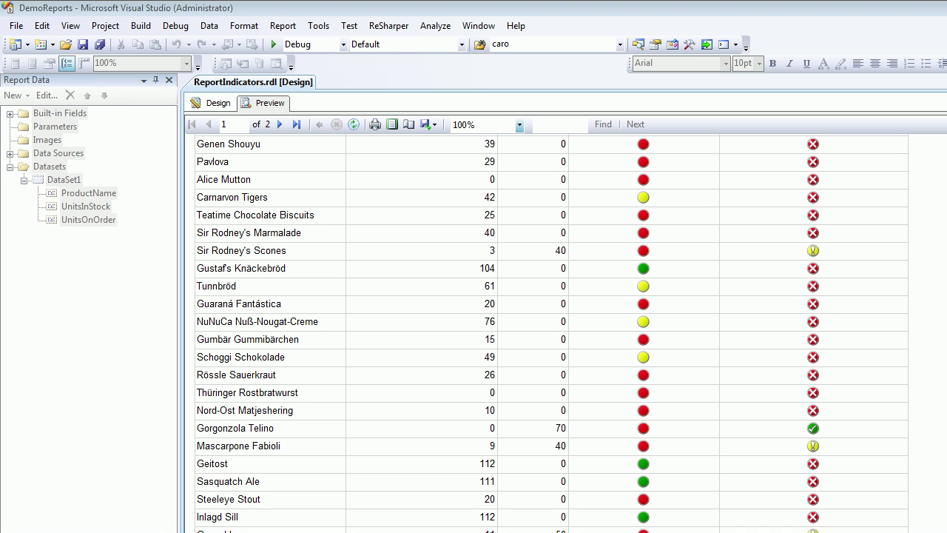
{"action": "scroll", "coordinate": [552, 333], "scroll_direction": "up", "scroll_amount": 6}
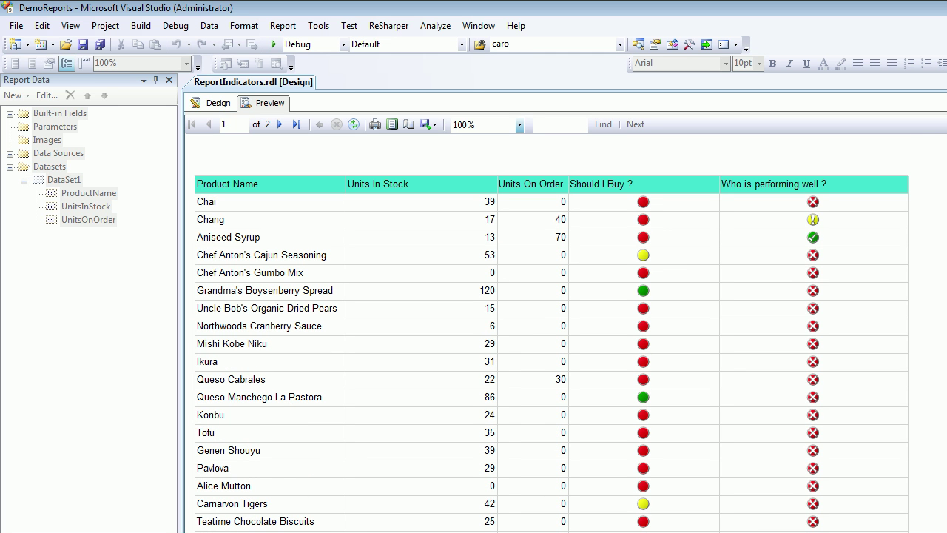